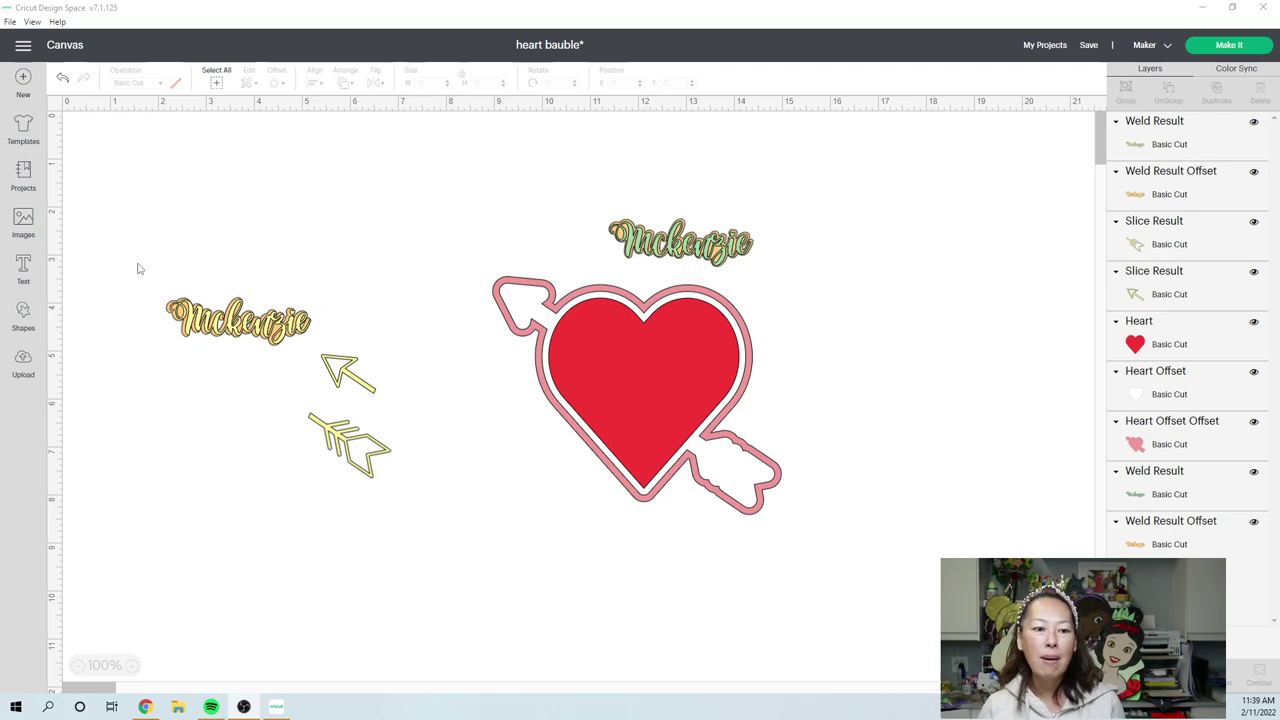
Gather the spare name and arrow pieces toward the top-left of the canvas.
{"action": "left_click_drag", "start_coordinate": [402, 471], "coordinate": [160, 290]}
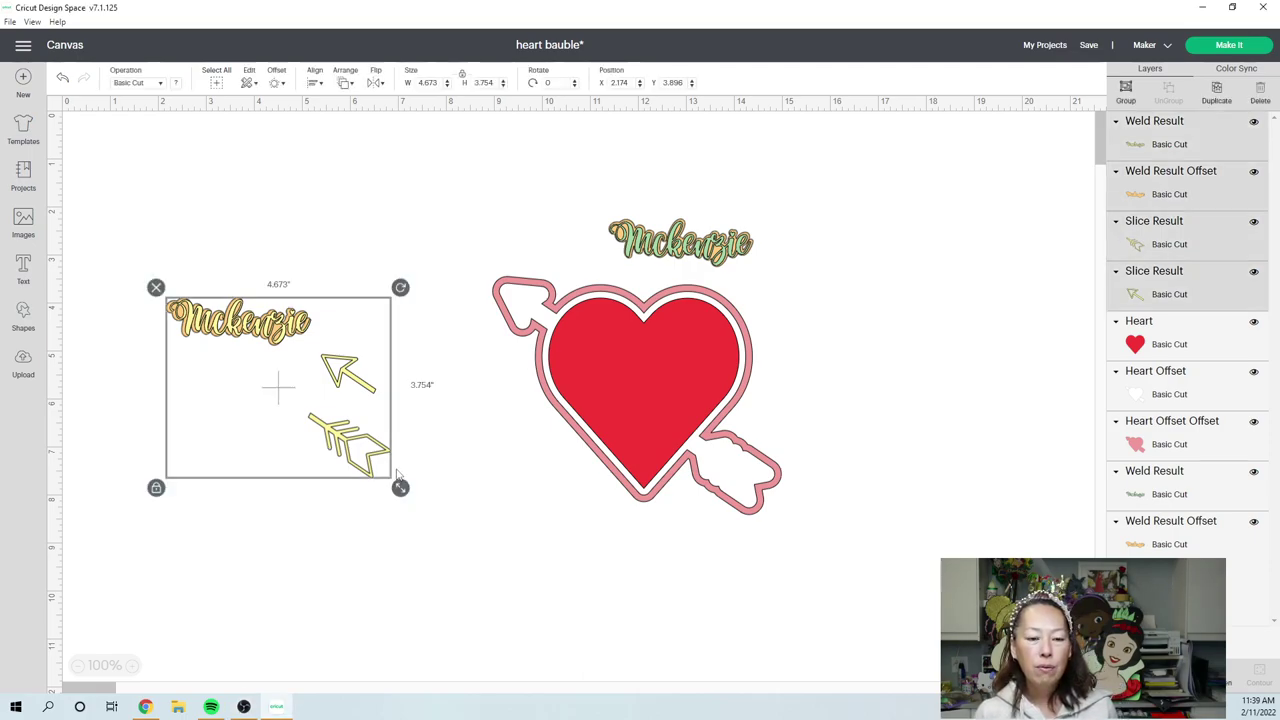
{"action": "left_click_drag", "start_coordinate": [278, 387], "coordinate": [234, 250]}
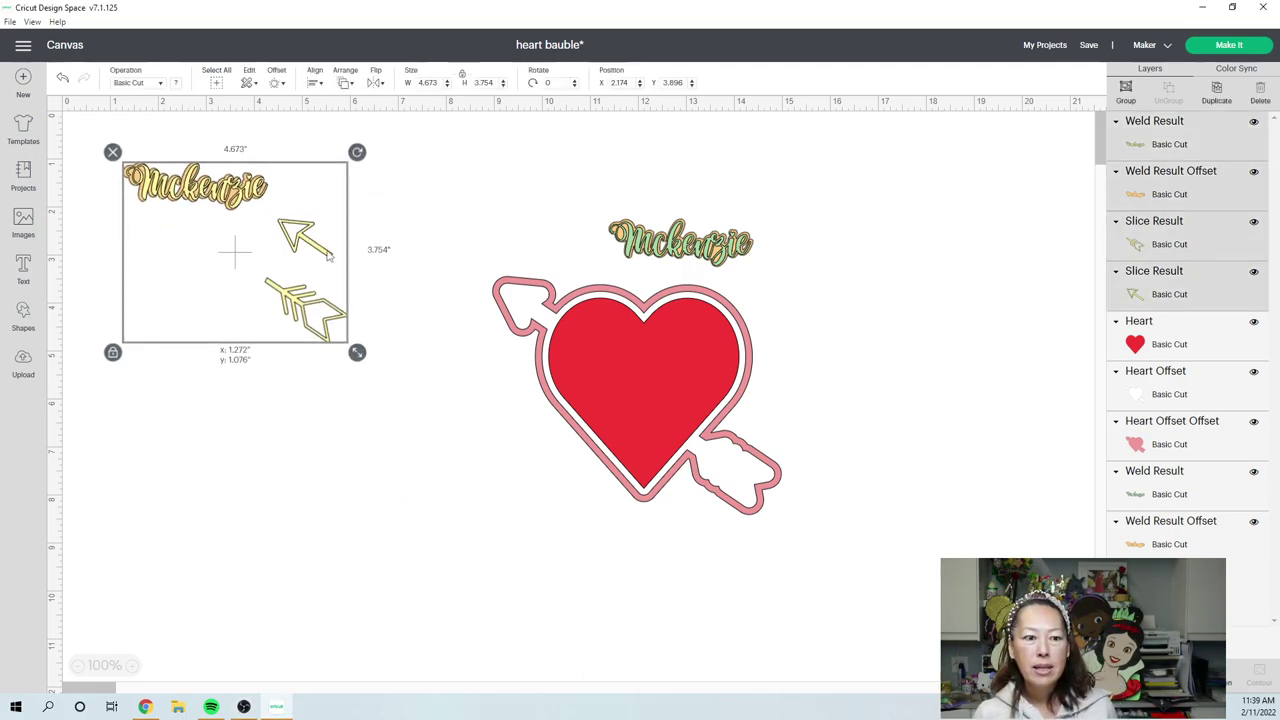
{"action": "left_click", "coordinate": [446, 218]}
Move the heart, arrow and name assembly to the left side of the canvas.
{"action": "left_click_drag", "start_coordinate": [446, 217], "coordinate": [797, 455]}
{"action": "key", "text": "ctrl+z"}
{"action": "key", "text": "ctrl+z"}
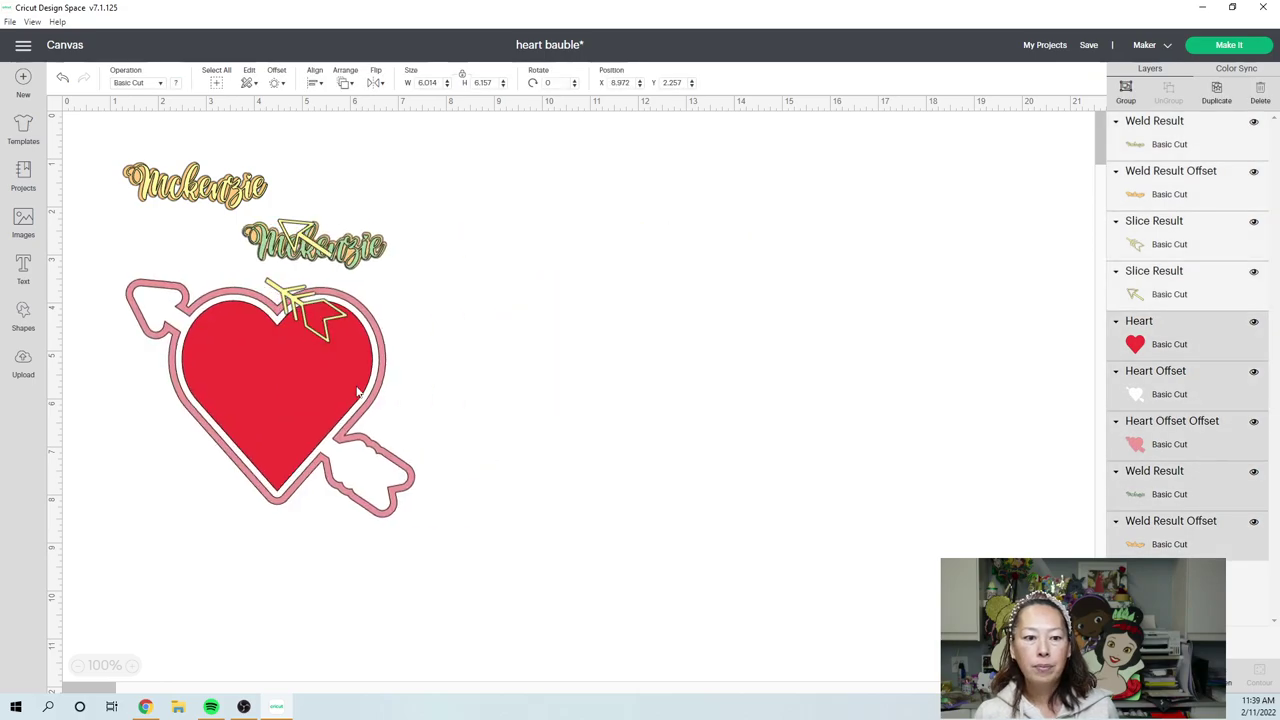
{"action": "key", "text": "ctrl+z"}
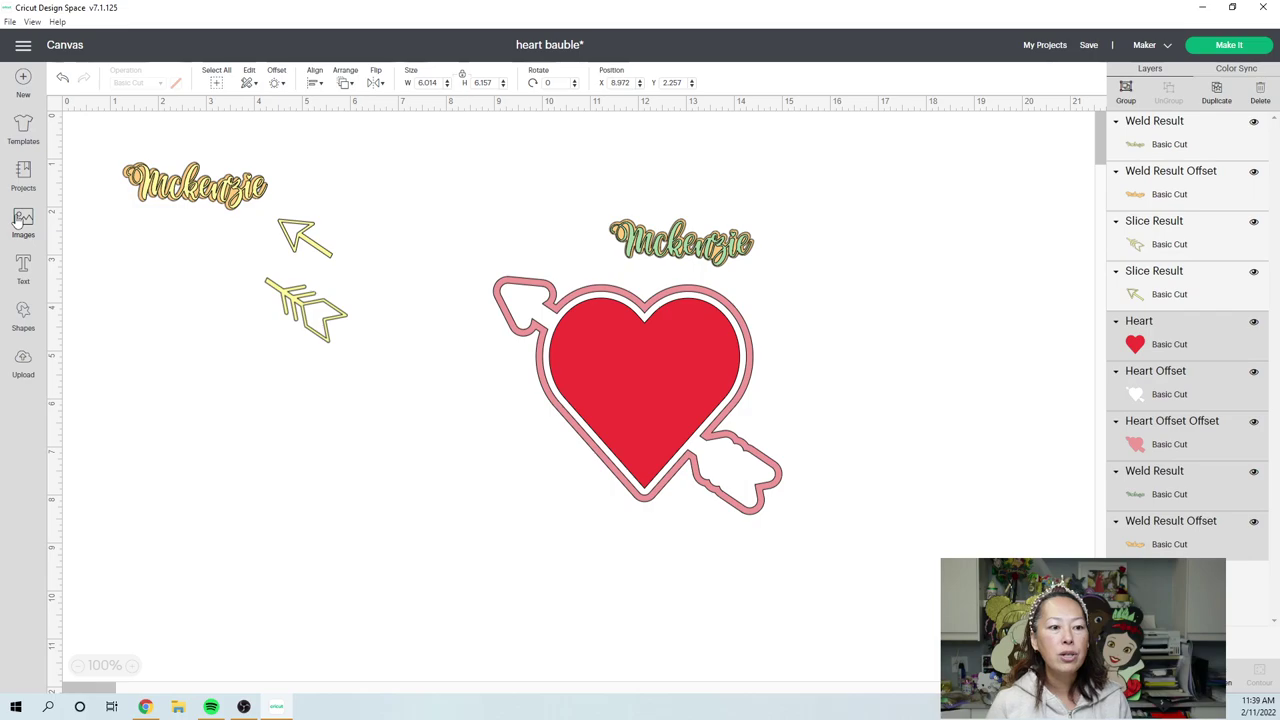
{"action": "key", "text": "ctrl+y"}
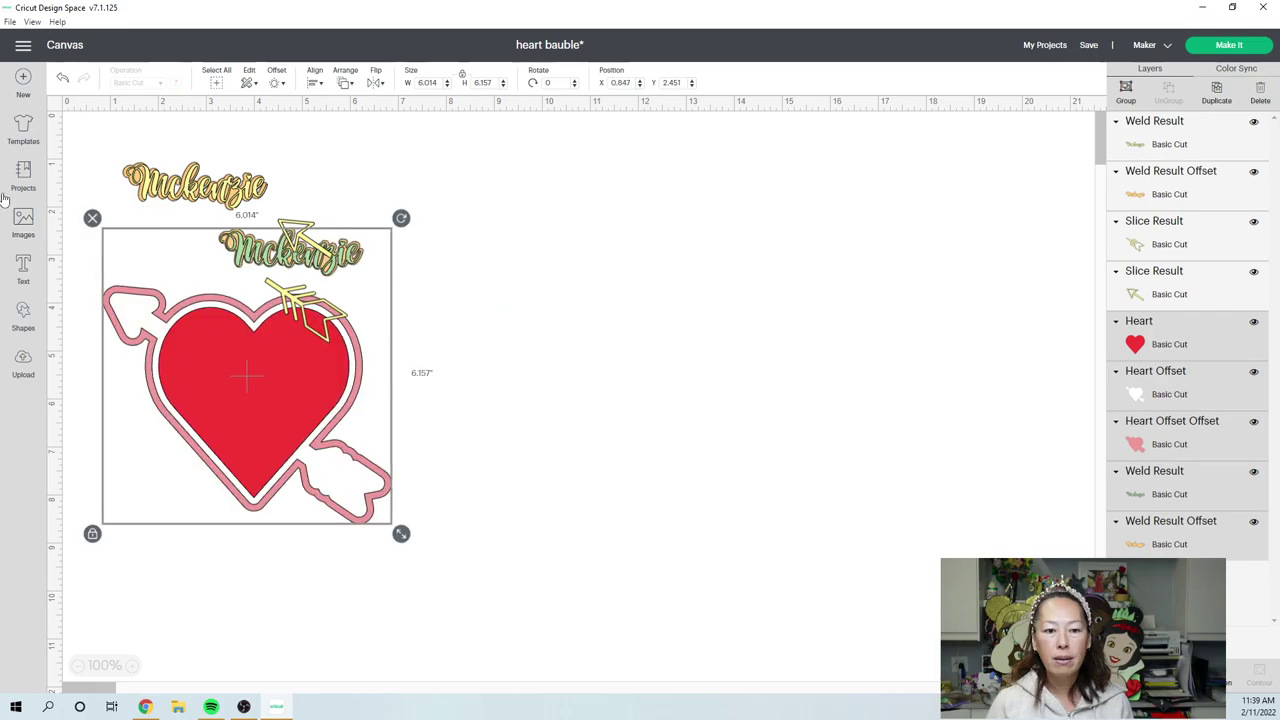
Insert a basic heart shape, 2.001 by 1.768 inches, into the empty canvas area.
{"action": "left_click", "coordinate": [25, 305]}
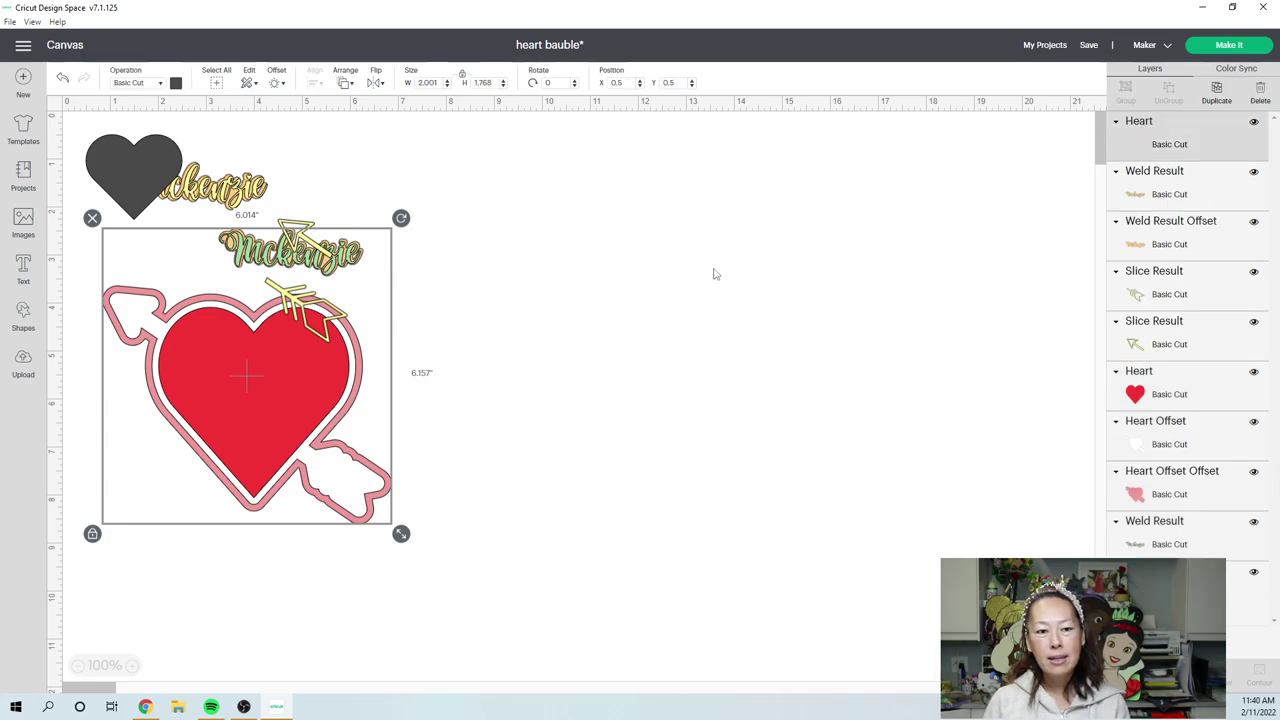
{"action": "left_click_drag", "start_coordinate": [714, 273], "coordinate": [717, 268]}
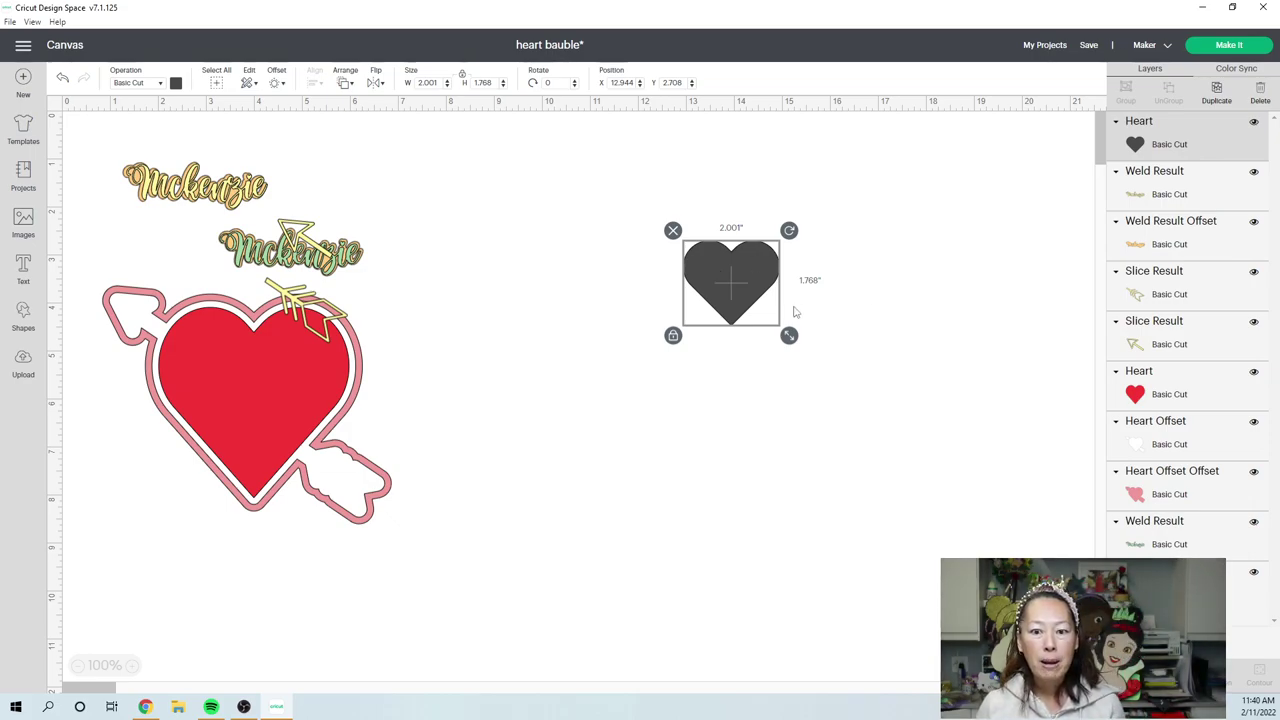
Set the grey heart's width to 4 inches.
{"action": "left_click", "coordinate": [735, 300]}
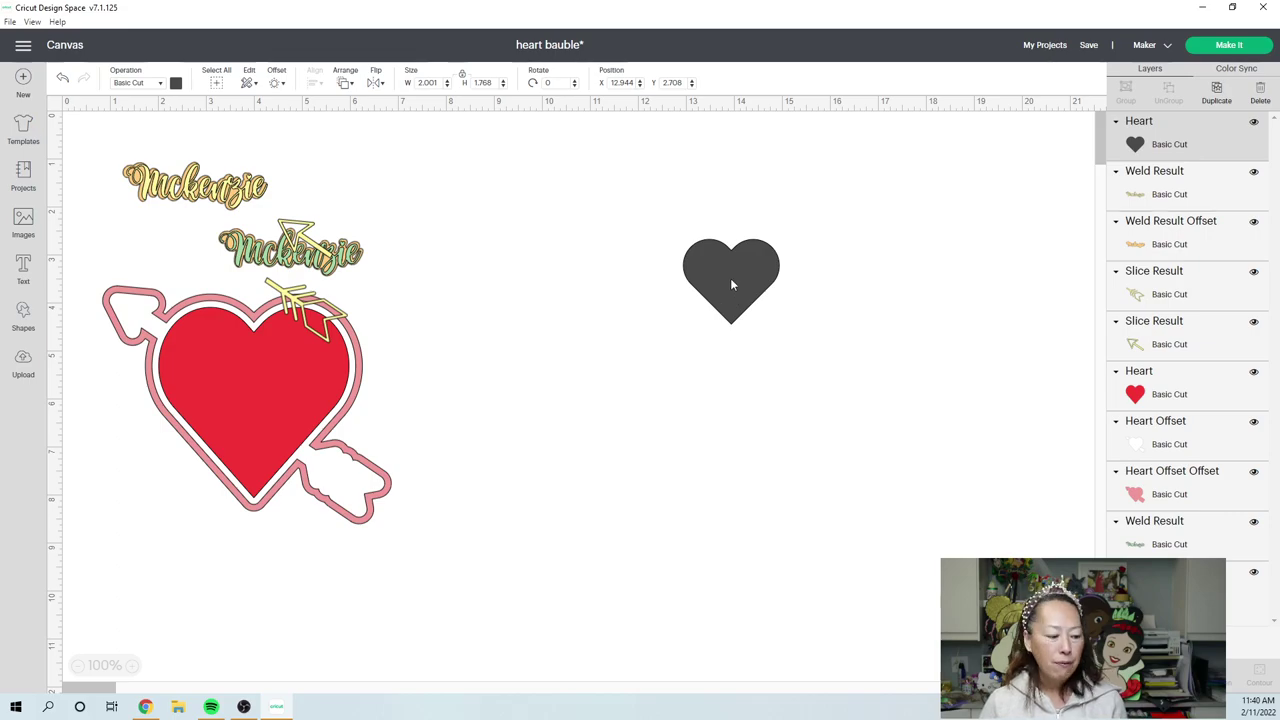
{"action": "left_click", "coordinate": [730, 280]}
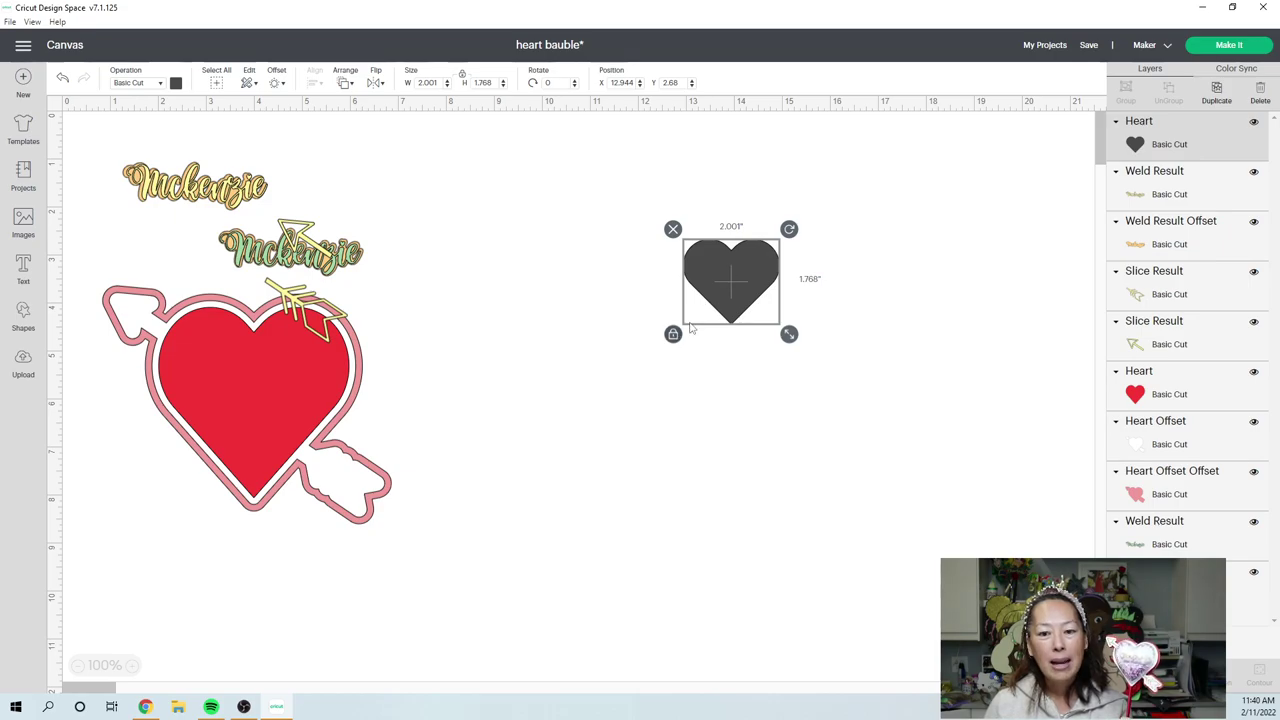
{"action": "left_click", "coordinate": [428, 85]}
{"action": "type", "text": "4"}
{"action": "key", "text": "Tab"}
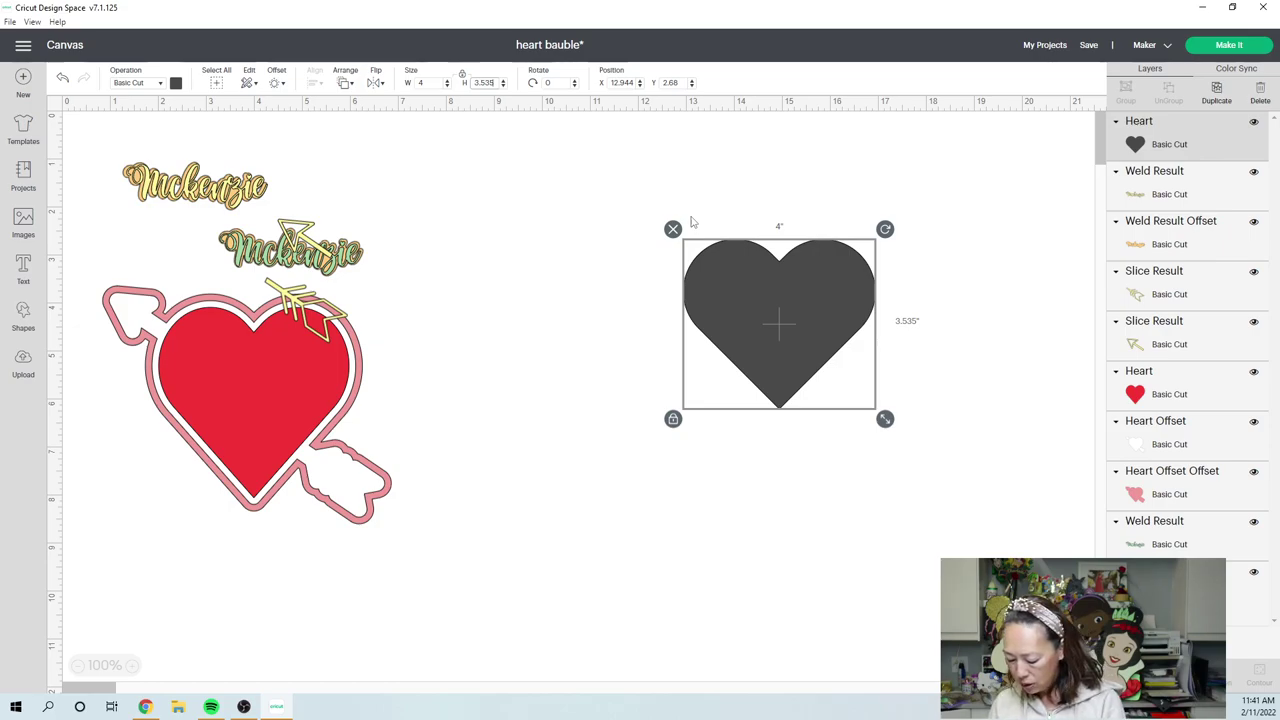
{"action": "key", "text": "Tab"}
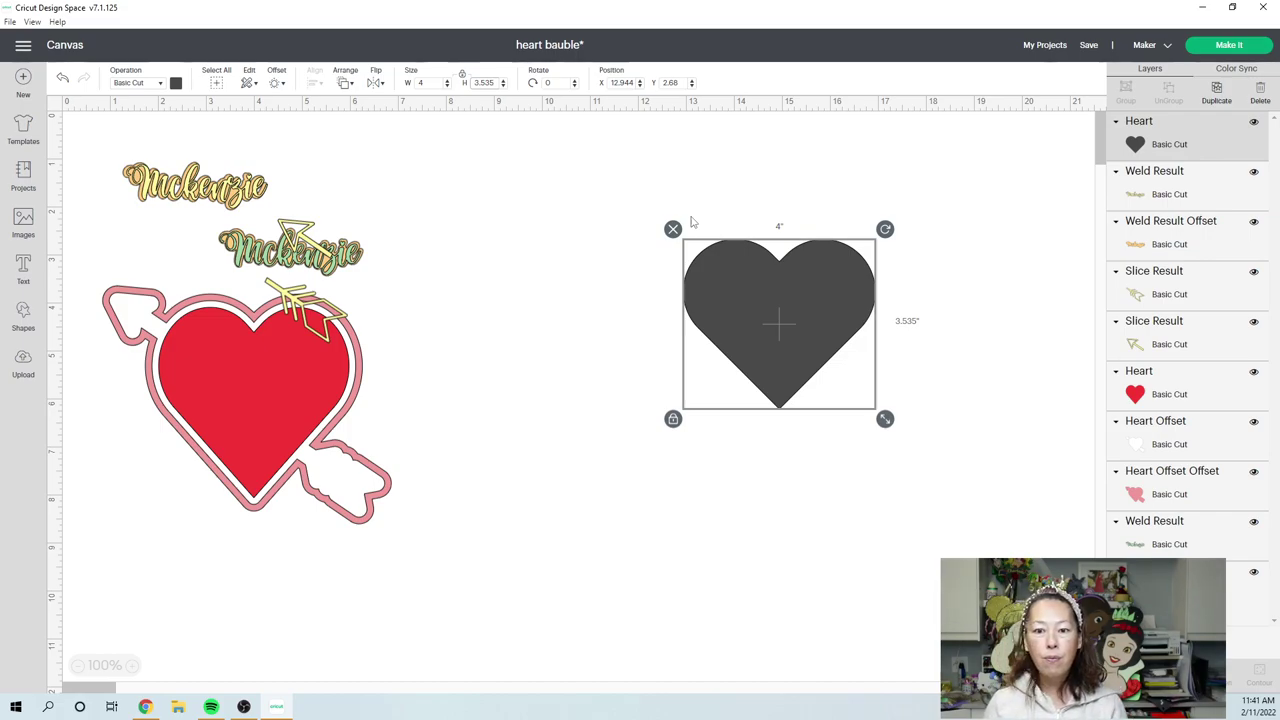
{"action": "left_click", "coordinate": [757, 297]}
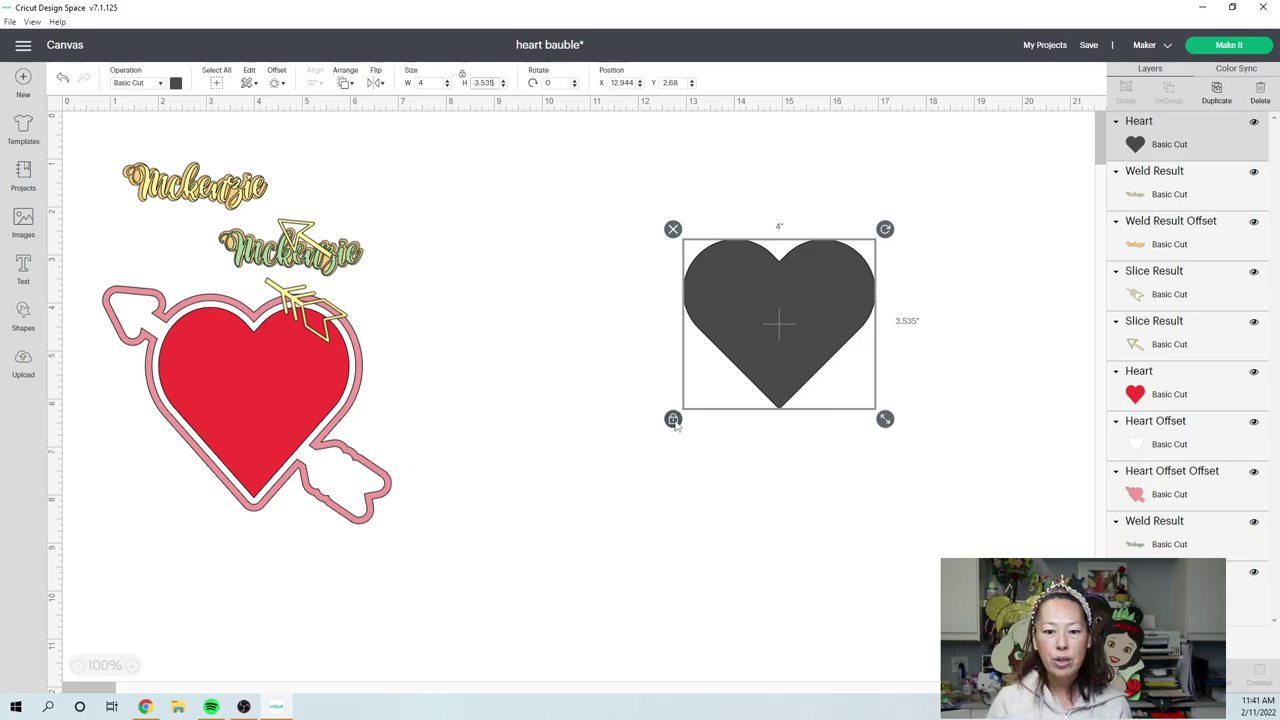
Stretch the heart without proportions to about 3.85 by 3.8 inches, taller than before.
{"action": "left_click_drag", "start_coordinate": [888, 422], "coordinate": [880, 431]}
{"action": "left_click", "coordinate": [880, 431]}
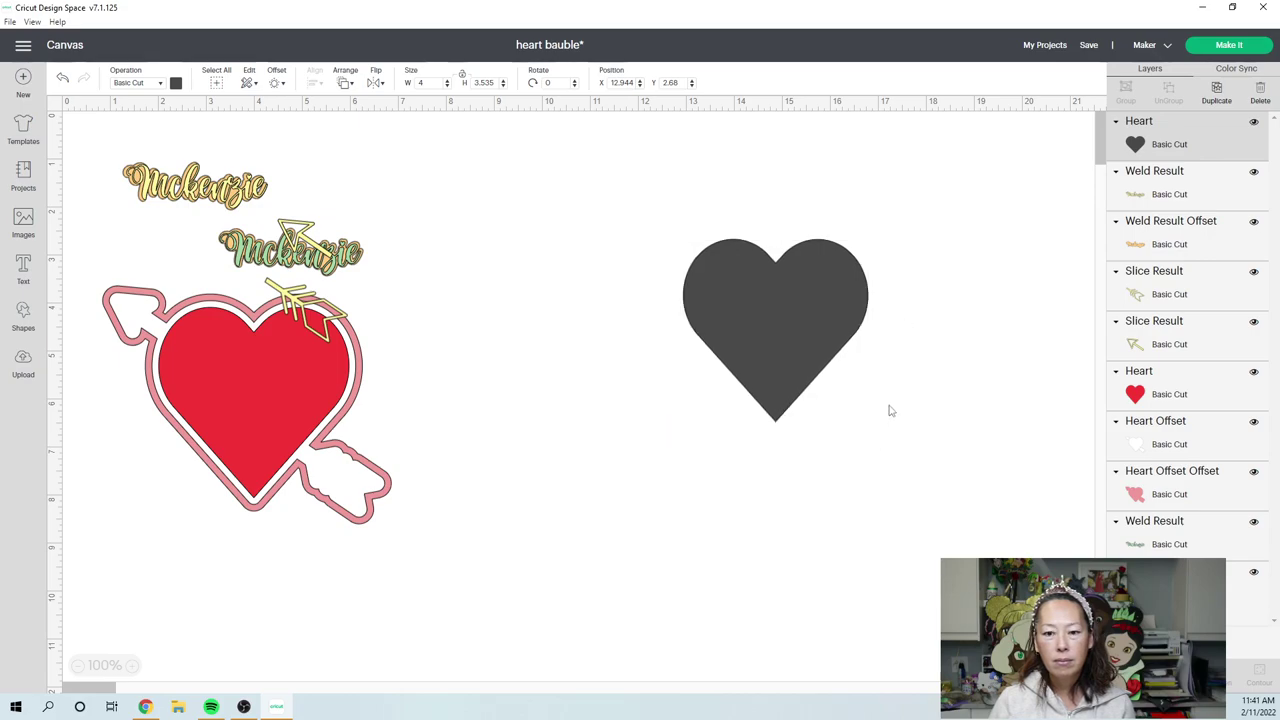
{"action": "left_click", "coordinate": [871, 306]}
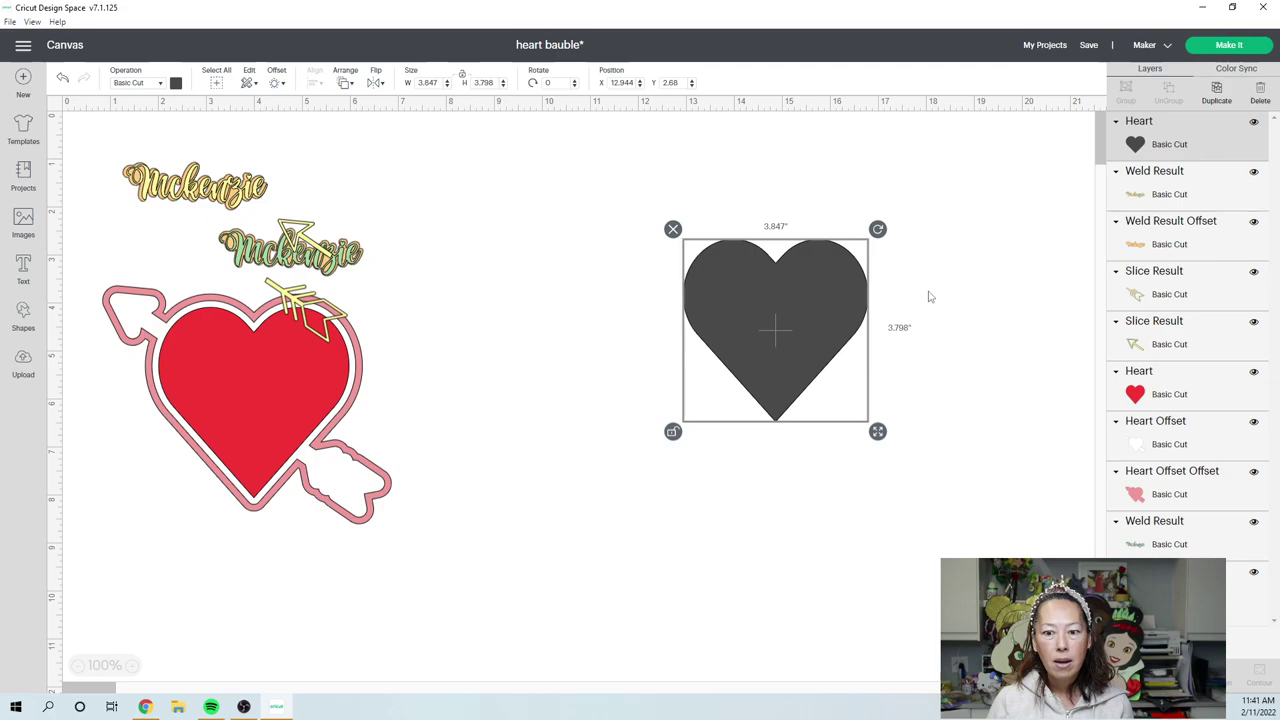
{"action": "left_click", "coordinate": [928, 296]}
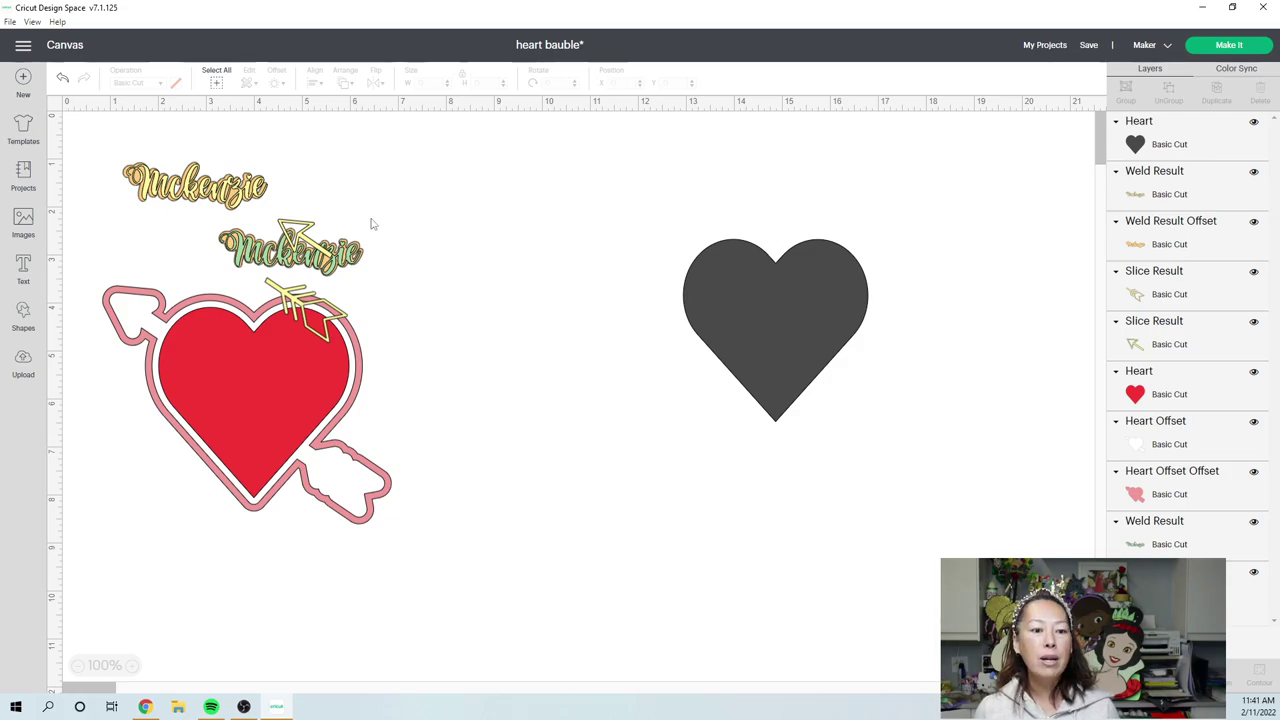
Place the feathered arrow end and the arrow tip pieces onto the grey heart.
{"action": "left_click_drag", "start_coordinate": [315, 309], "coordinate": [873, 394]}
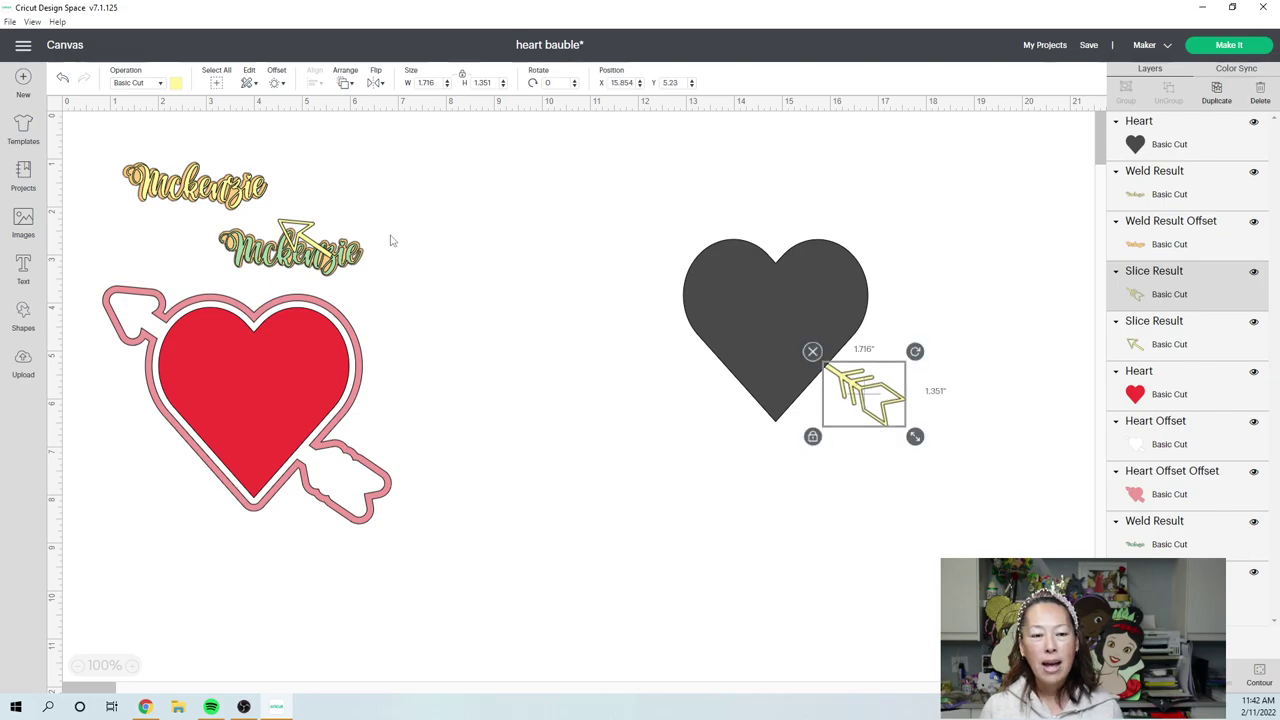
{"action": "left_click_drag", "start_coordinate": [300, 236], "coordinate": [390, 236]}
{"action": "left_click_drag", "start_coordinate": [479, 232], "coordinate": [660, 262]}
{"action": "left_click", "coordinate": [458, 219]}
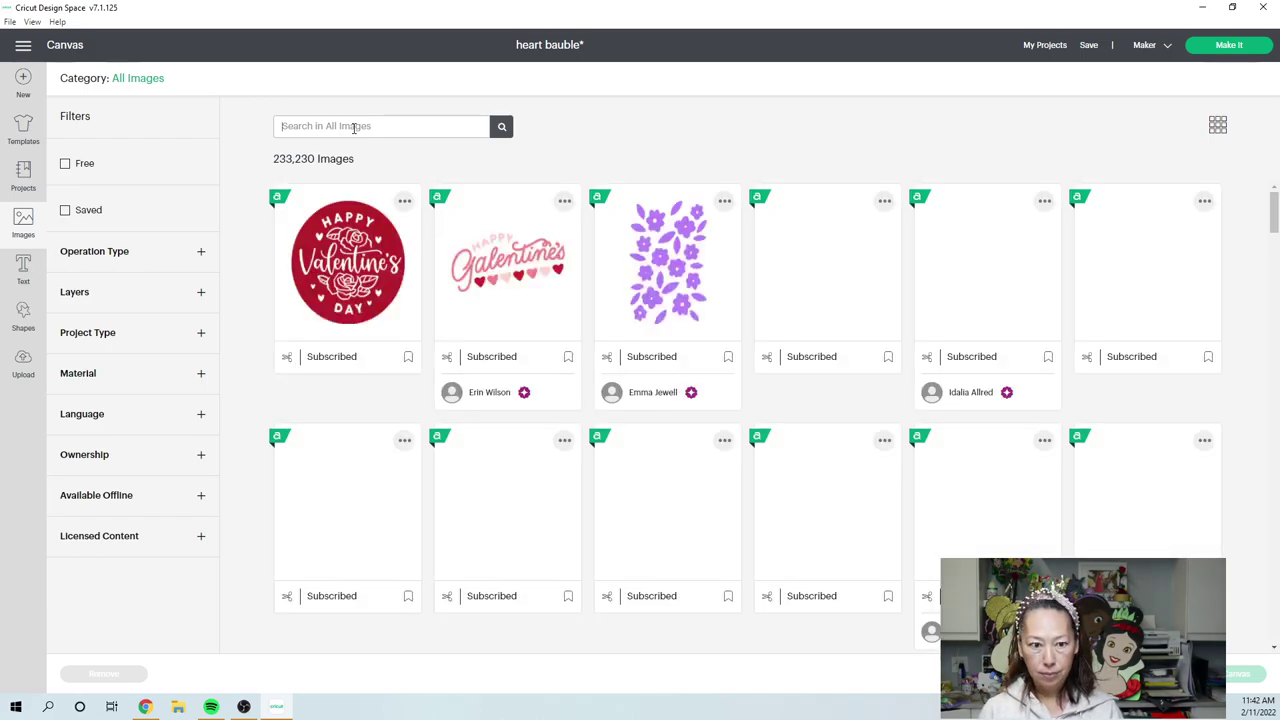
Search the image library for 'arrow' and select the twin teal arrows image.
{"action": "type", "text": "arrow"}
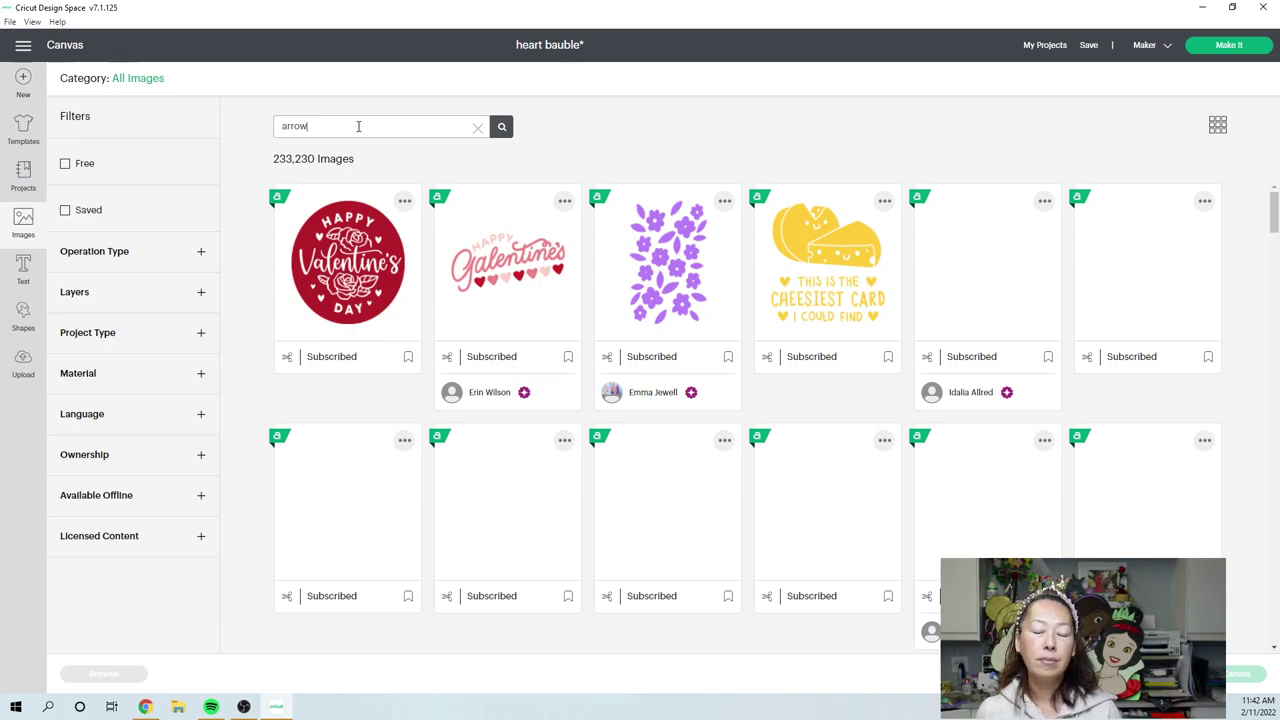
{"action": "key", "text": "Return"}
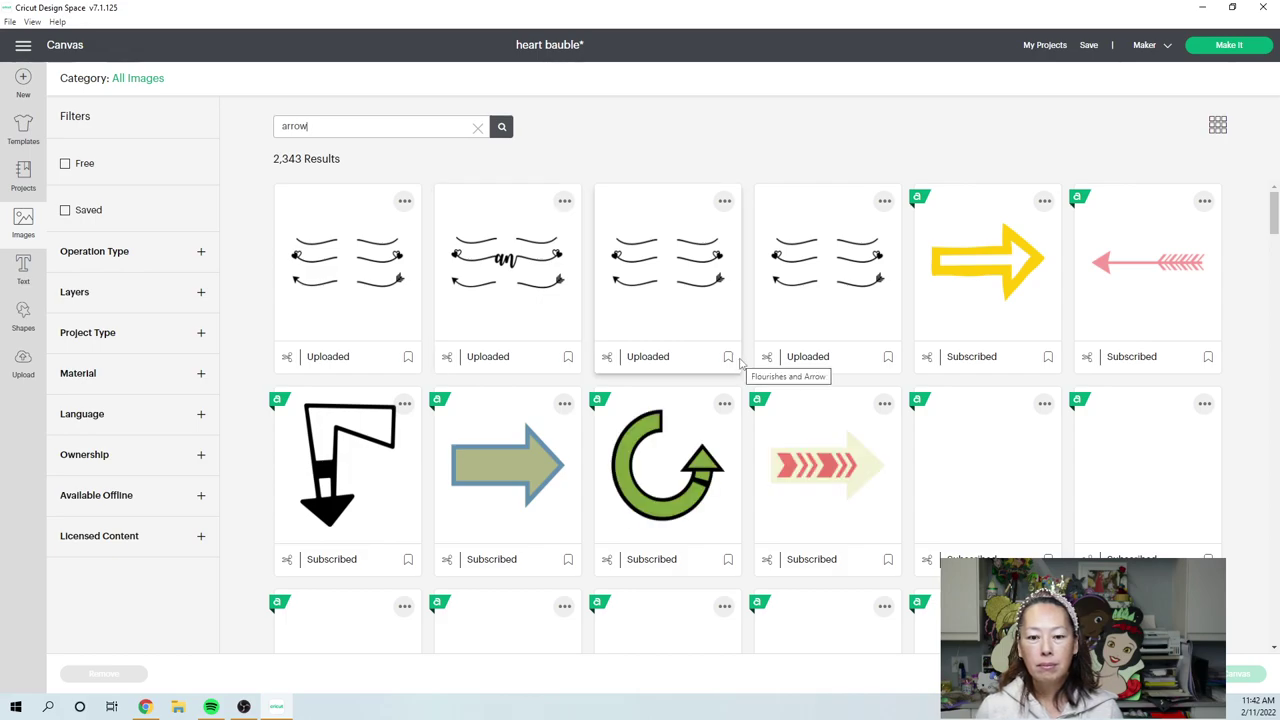
{"action": "scroll", "coordinate": [740, 365], "scroll_direction": "down", "scroll_amount": 3}
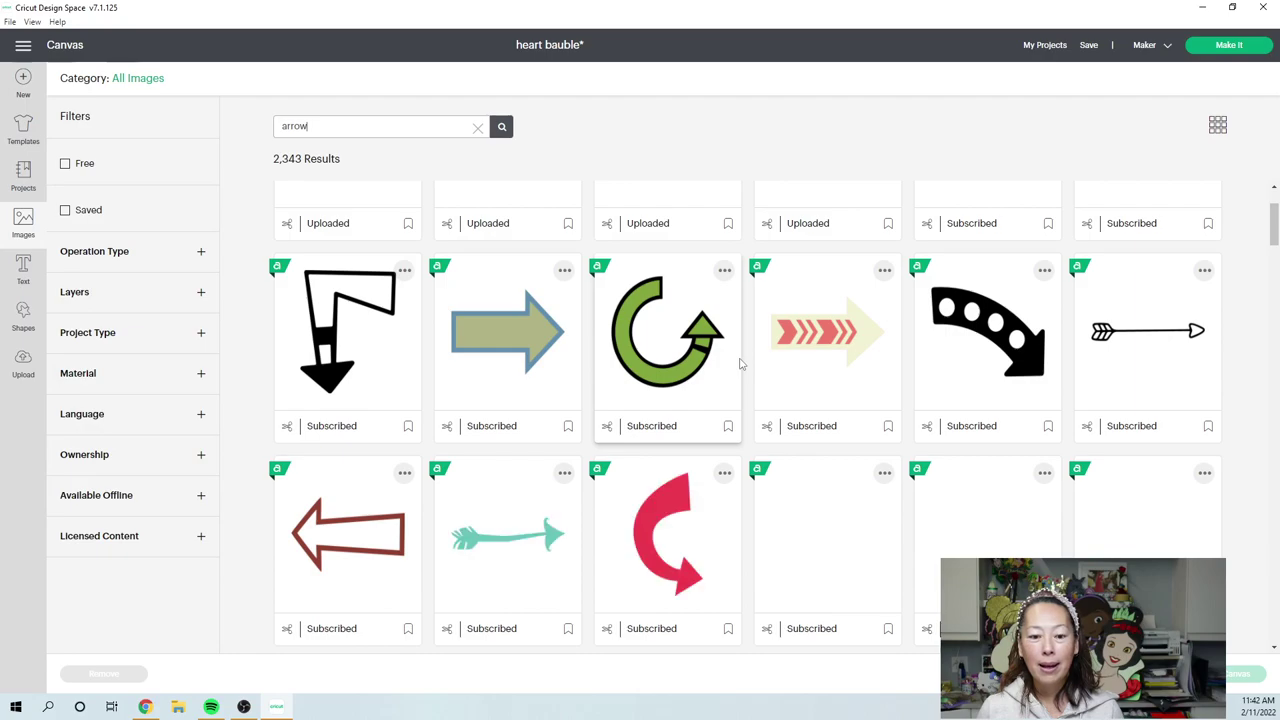
{"action": "scroll", "coordinate": [740, 365], "scroll_direction": "down", "scroll_amount": 1}
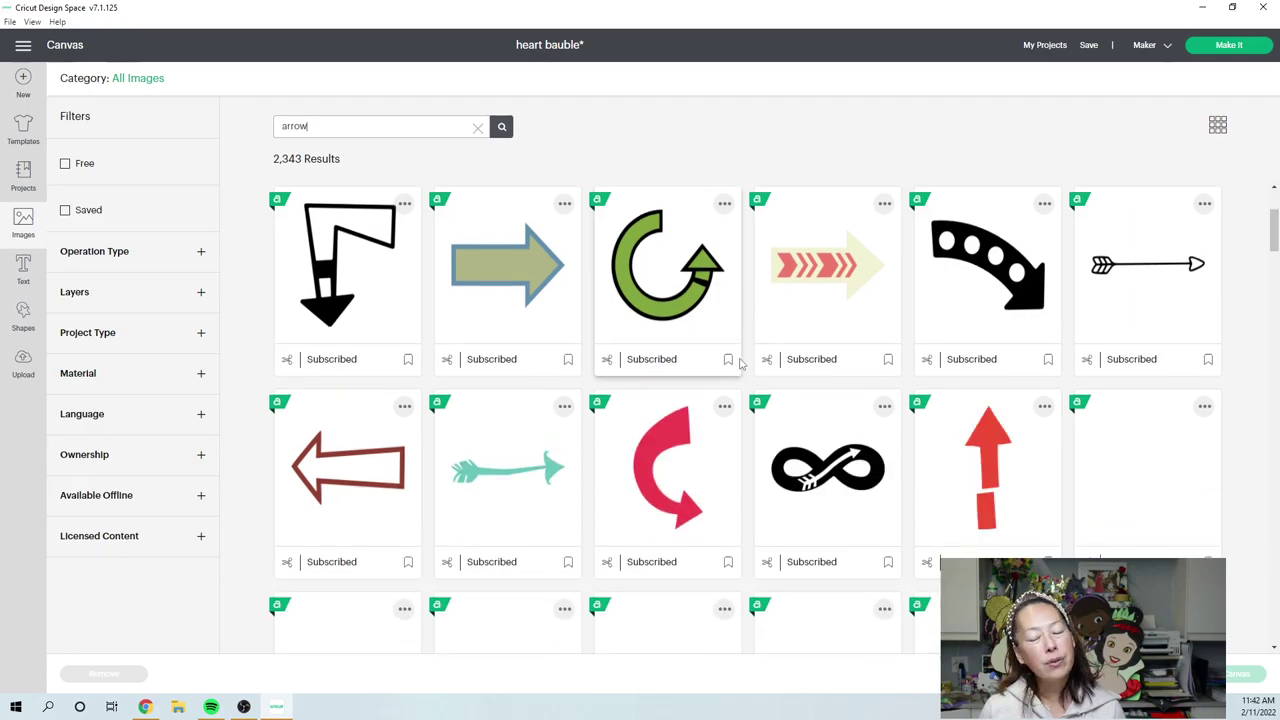
{"action": "scroll", "coordinate": [740, 365], "scroll_direction": "down", "scroll_amount": 3}
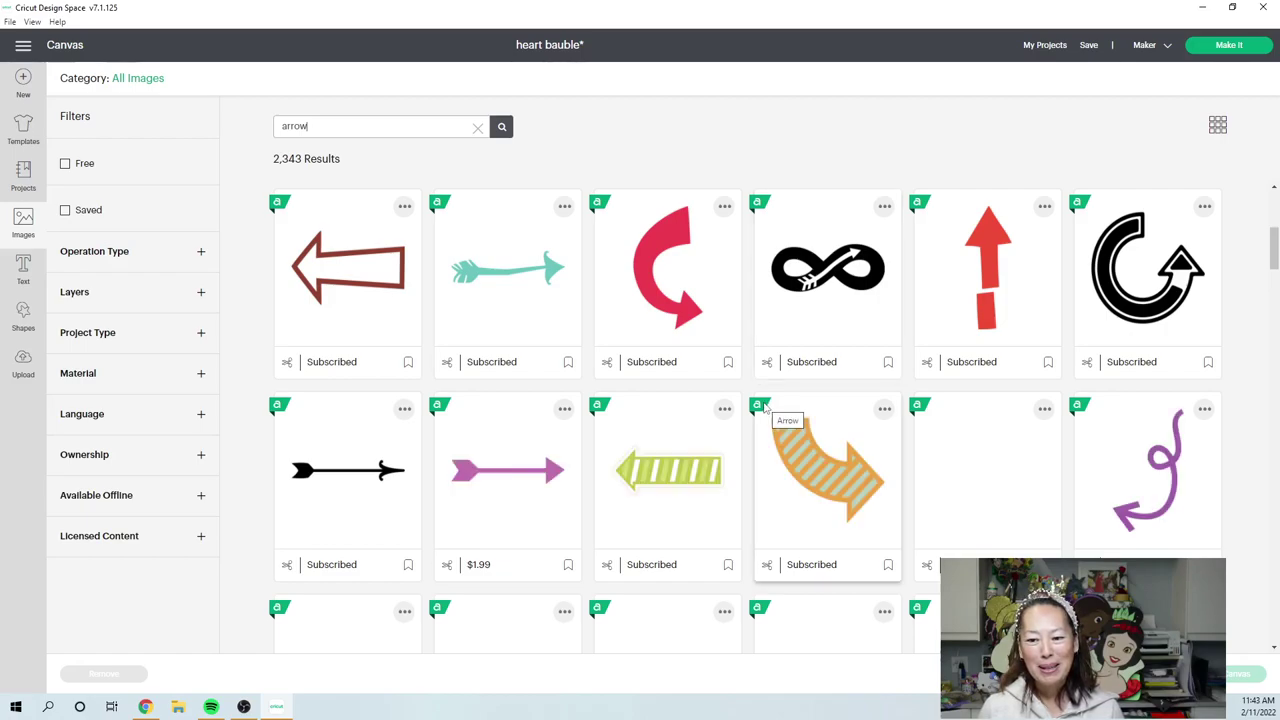
{"action": "scroll", "coordinate": [764, 406], "scroll_direction": "down", "scroll_amount": 2}
{"action": "scroll", "coordinate": [764, 406], "scroll_direction": "down", "scroll_amount": 1}
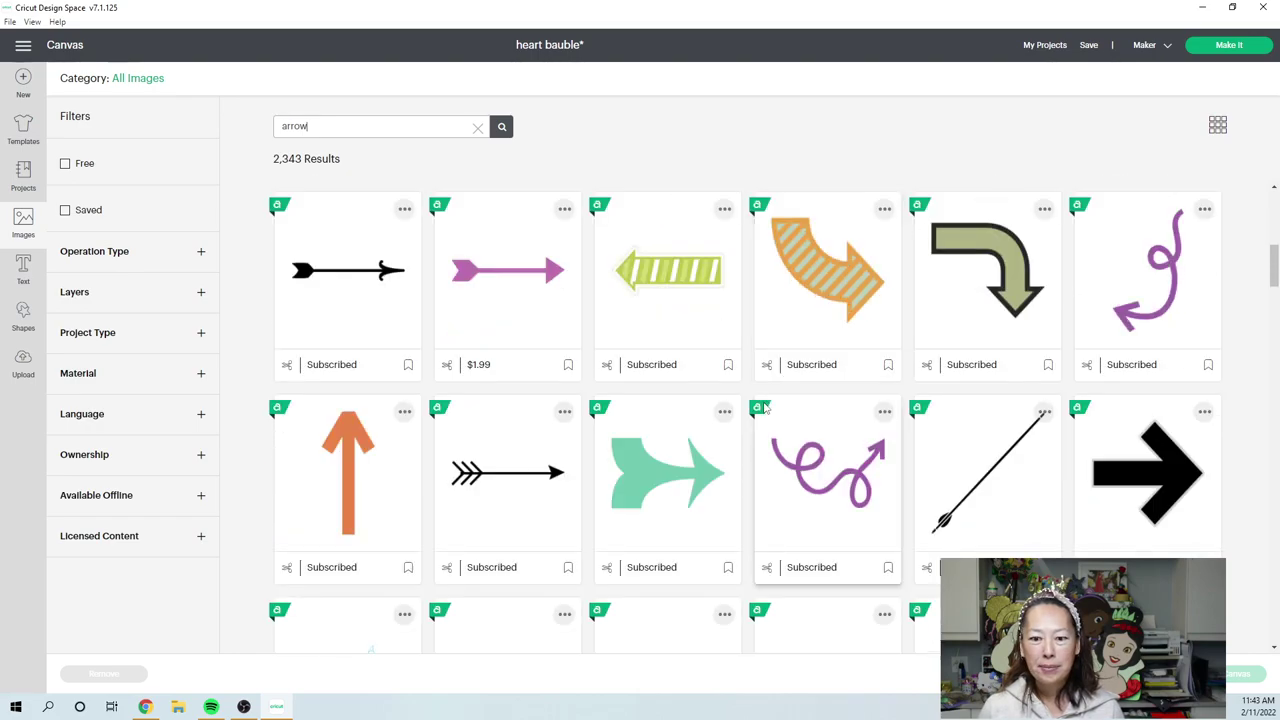
{"action": "scroll", "coordinate": [764, 406], "scroll_direction": "down", "scroll_amount": 2}
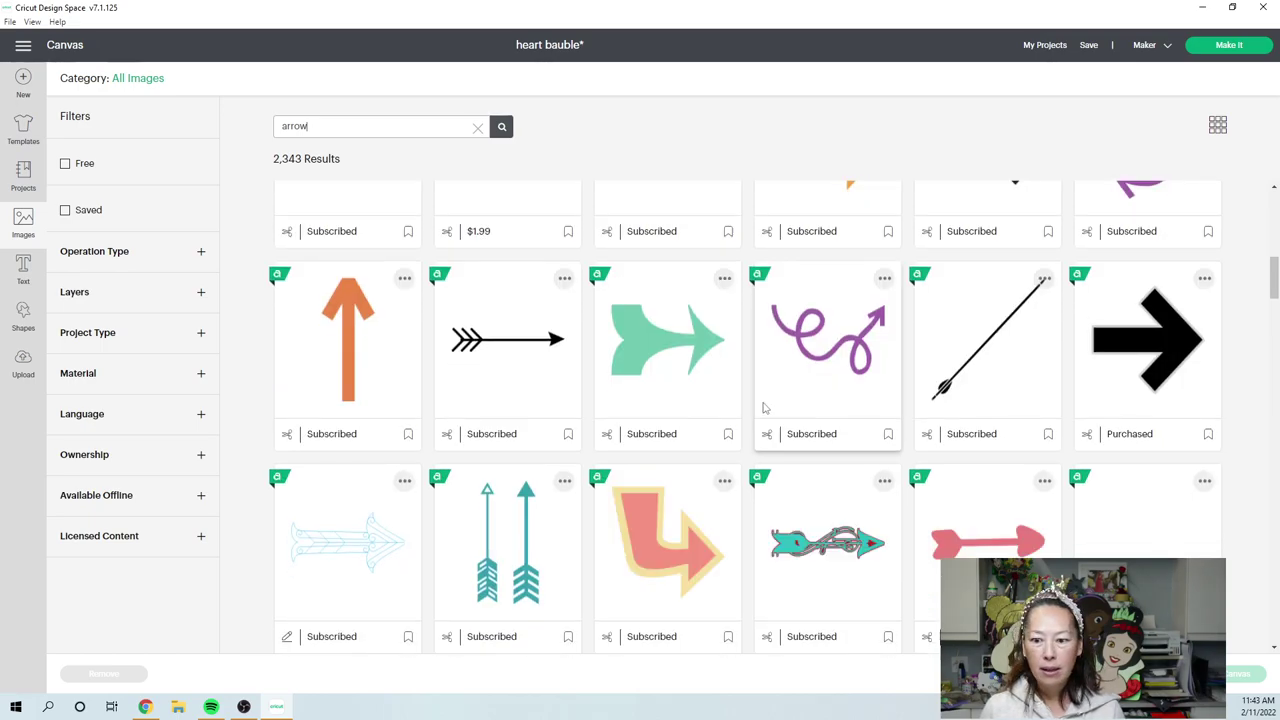
{"action": "scroll", "coordinate": [764, 406], "scroll_direction": "down", "scroll_amount": 2}
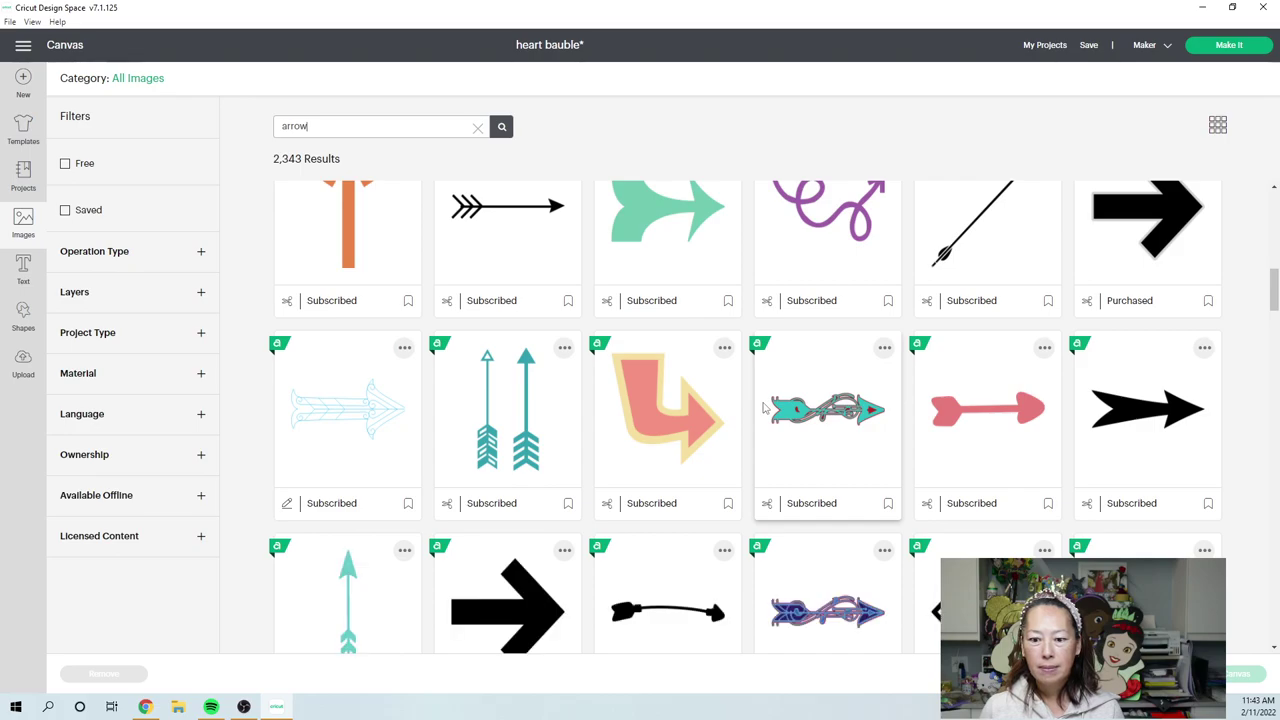
{"action": "scroll", "coordinate": [764, 406], "scroll_direction": "down", "scroll_amount": 2}
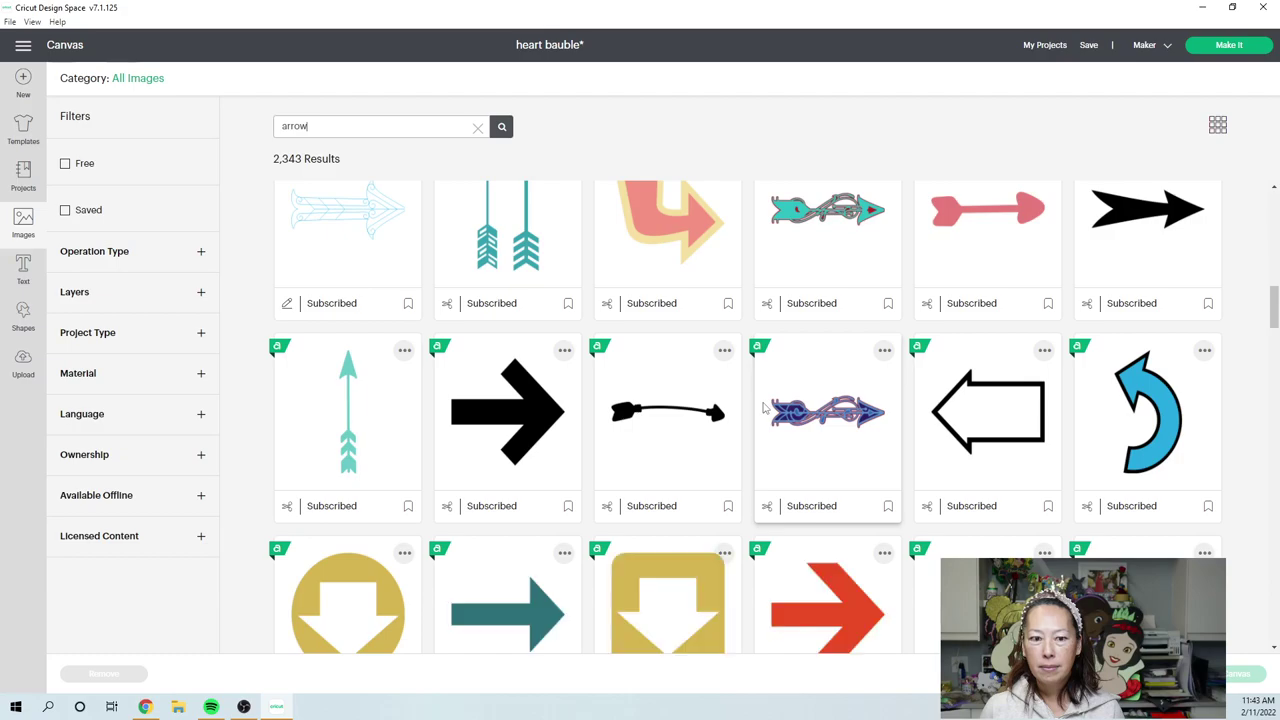
{"action": "scroll", "coordinate": [764, 406], "scroll_direction": "down", "scroll_amount": 1}
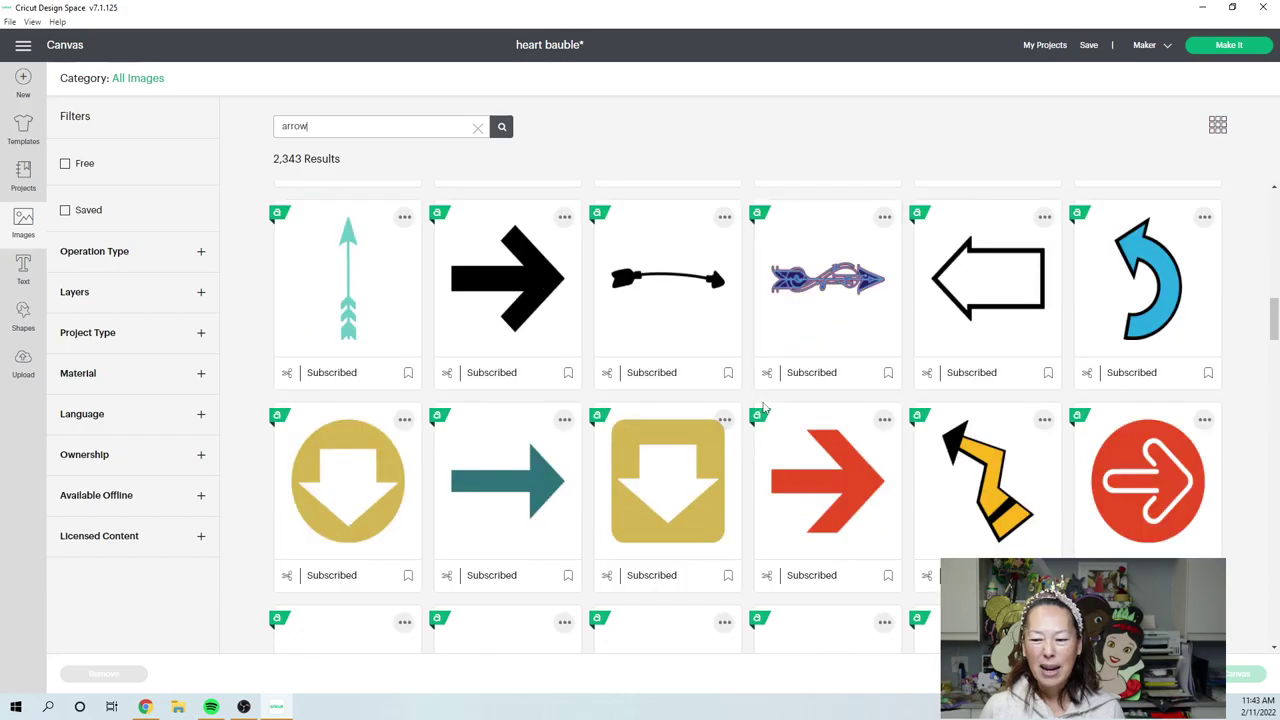
{"action": "scroll", "coordinate": [764, 406], "scroll_direction": "up", "scroll_amount": 2}
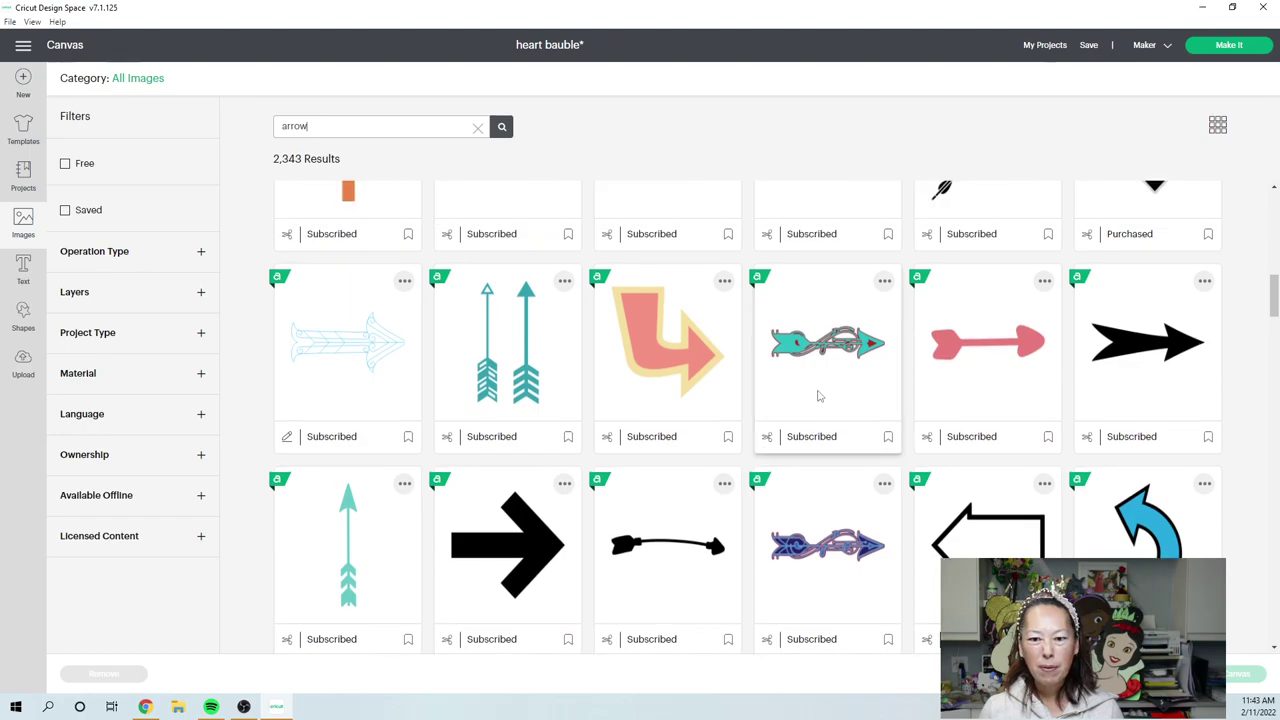
{"action": "left_click", "coordinate": [527, 368]}
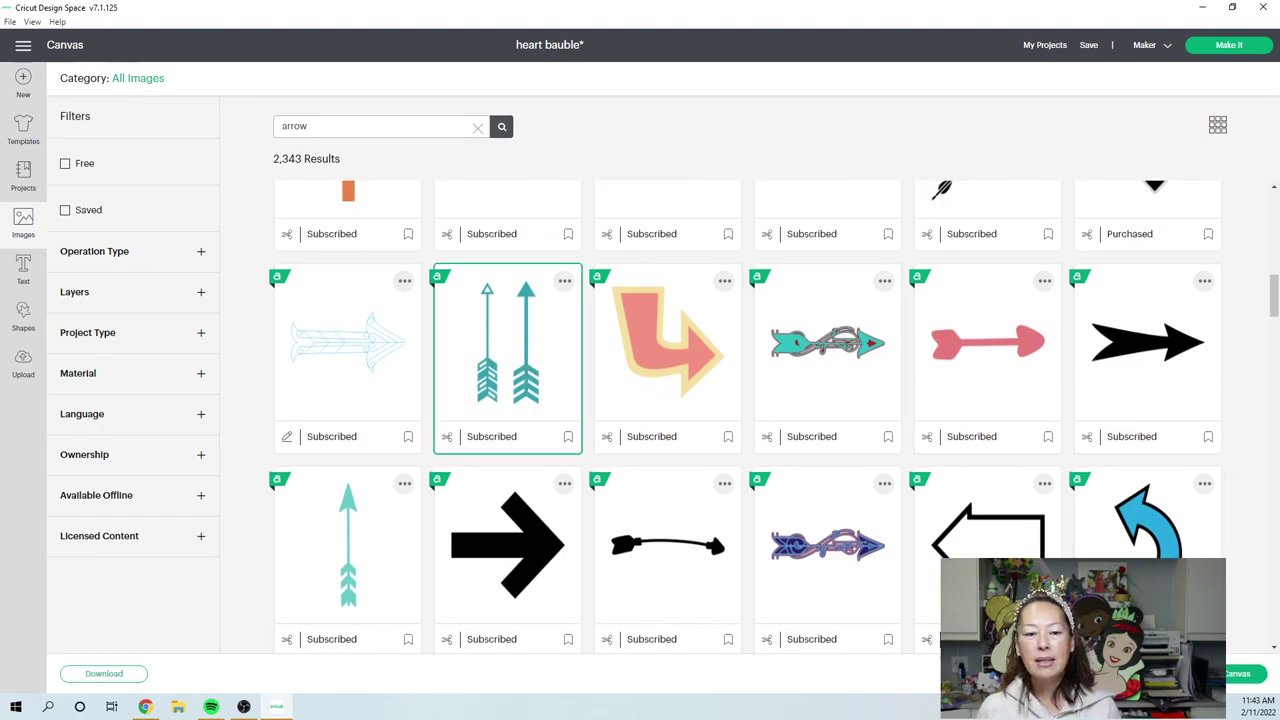
Add the teal arrows beside the dark heart and hide the right arrow with Contour.
{"action": "key", "text": "Return"}
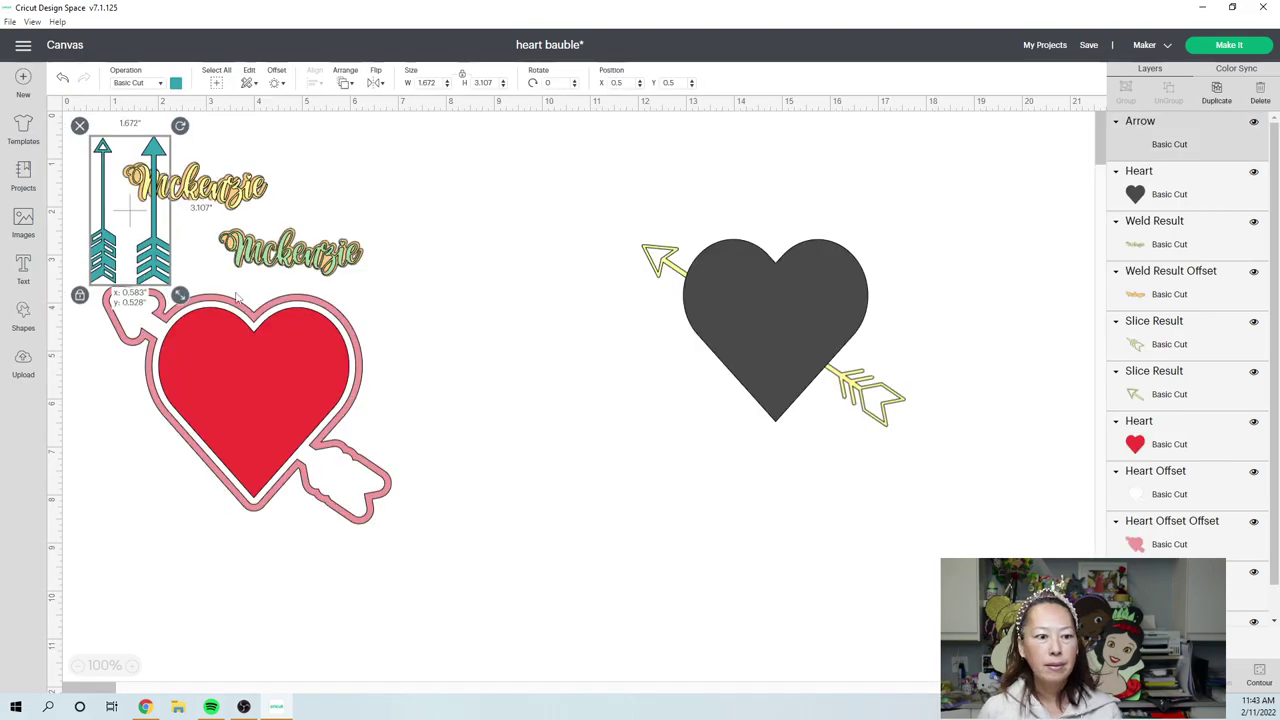
{"action": "left_click_drag", "start_coordinate": [124, 258], "coordinate": [545, 345]}
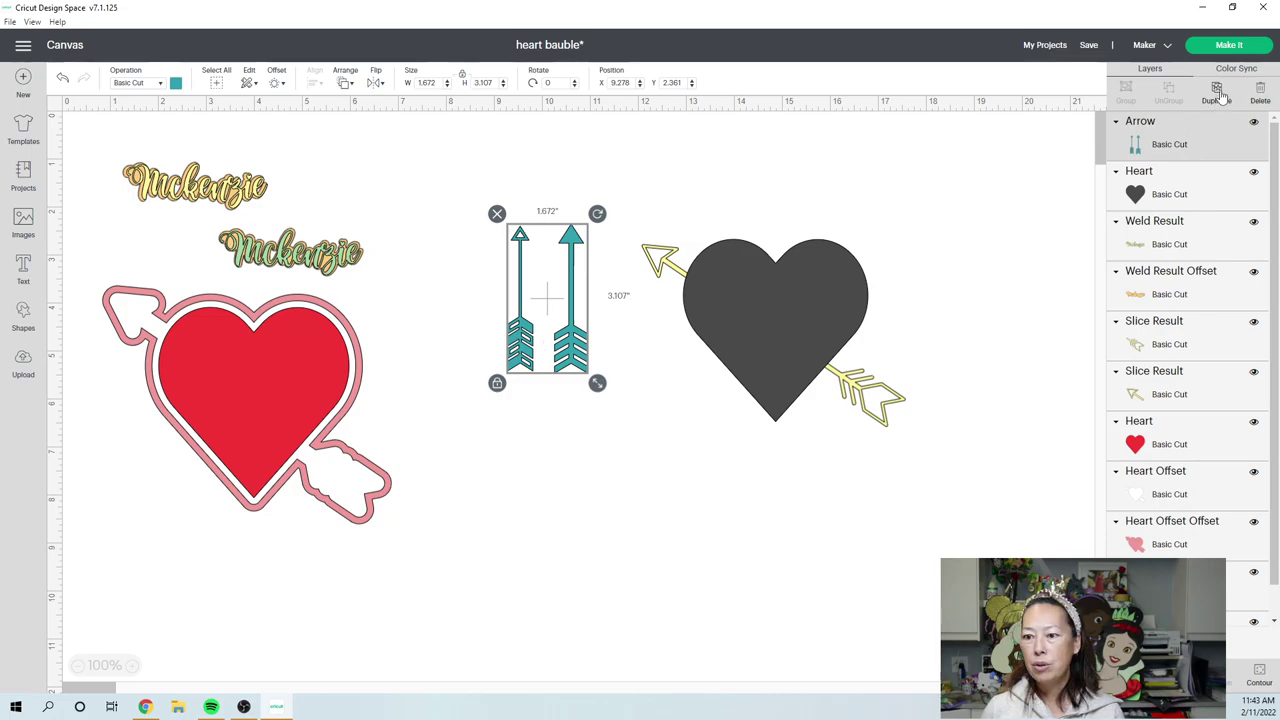
{"action": "left_click", "coordinate": [1259, 673]}
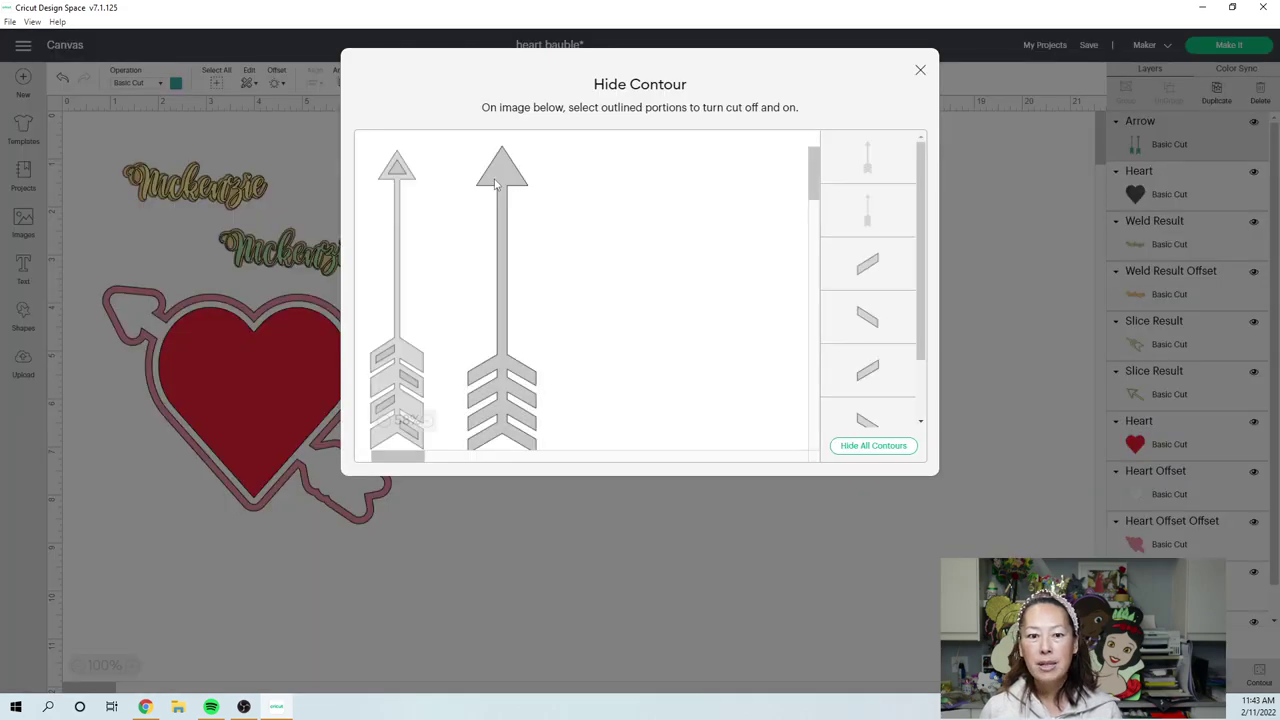
{"action": "left_click", "coordinate": [494, 183]}
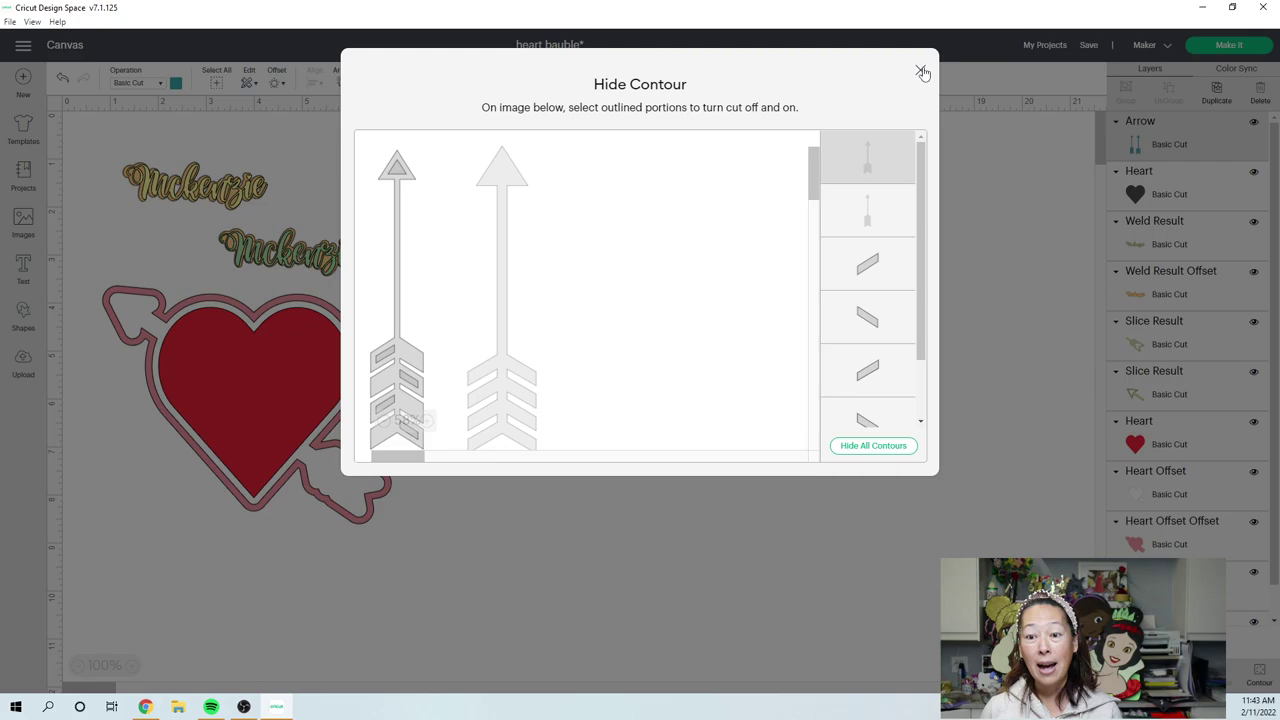
{"action": "left_click", "coordinate": [920, 70]}
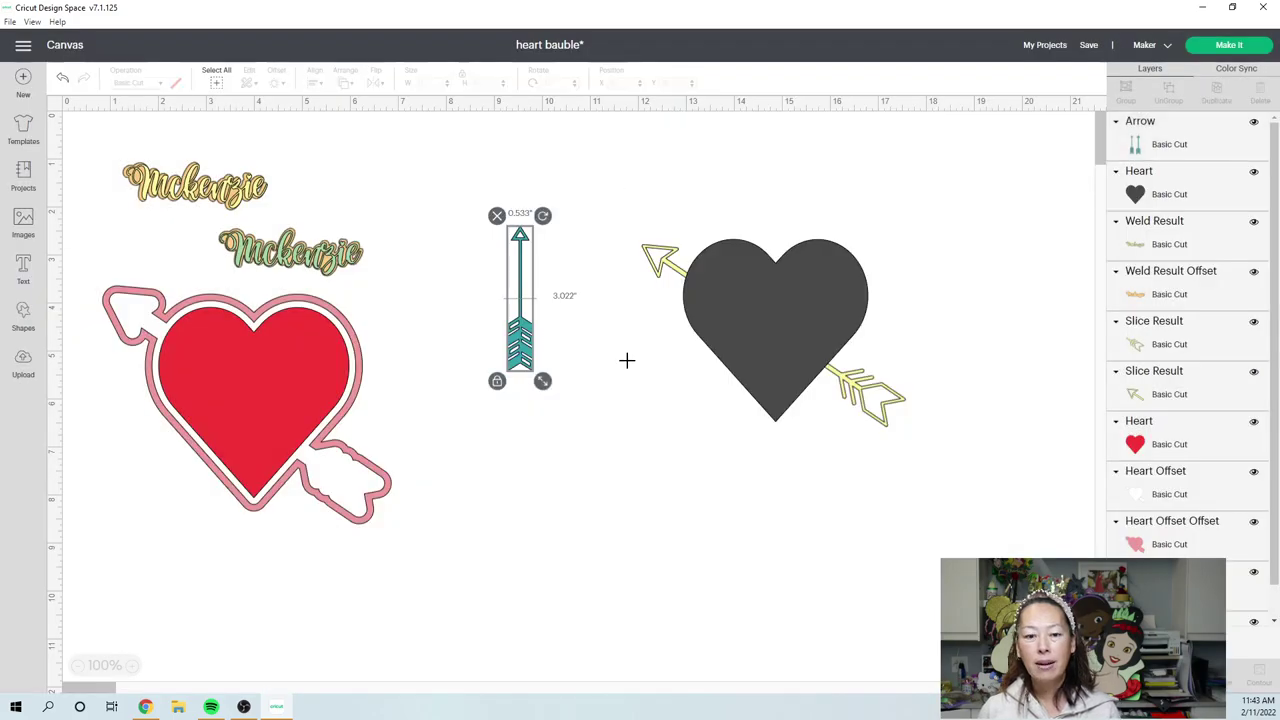
Enlarge the teal arrow to 1.137 by 6.446 inches and turn it horizontal, pointing left.
{"action": "left_click", "coordinate": [627, 360]}
{"action": "left_click", "coordinate": [511, 347]}
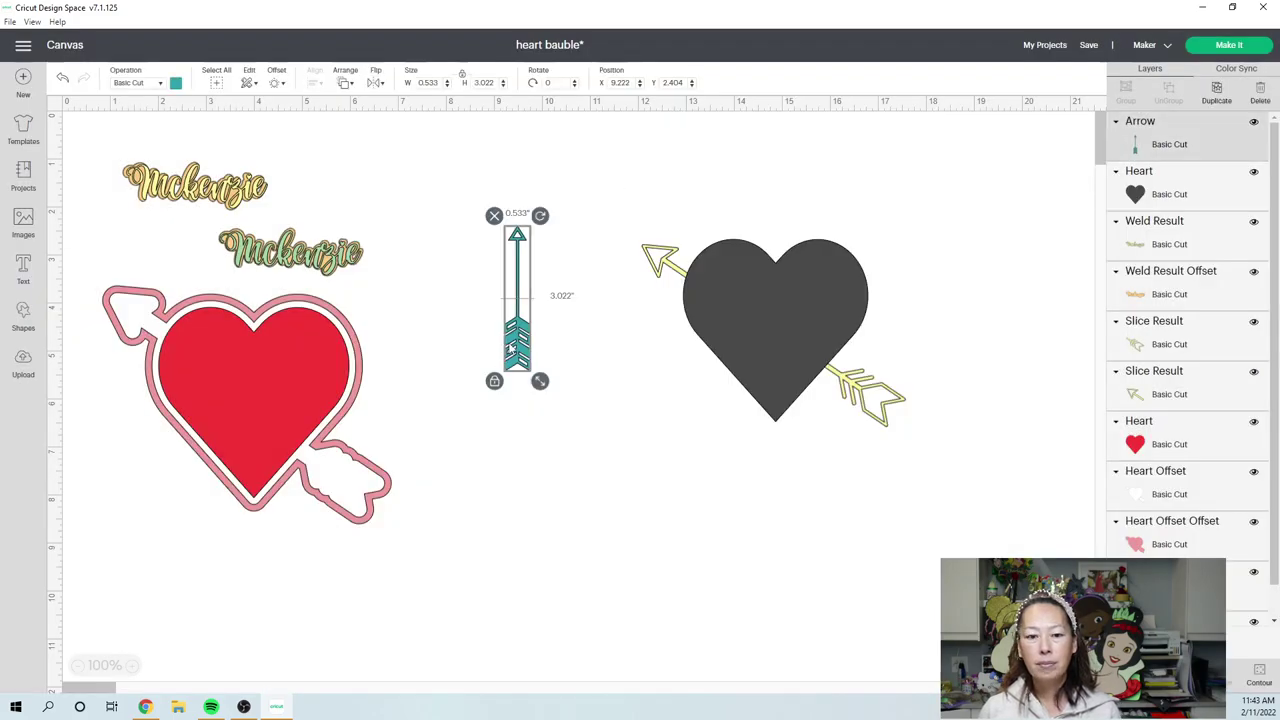
{"action": "left_click_drag", "start_coordinate": [511, 347], "coordinate": [603, 376]}
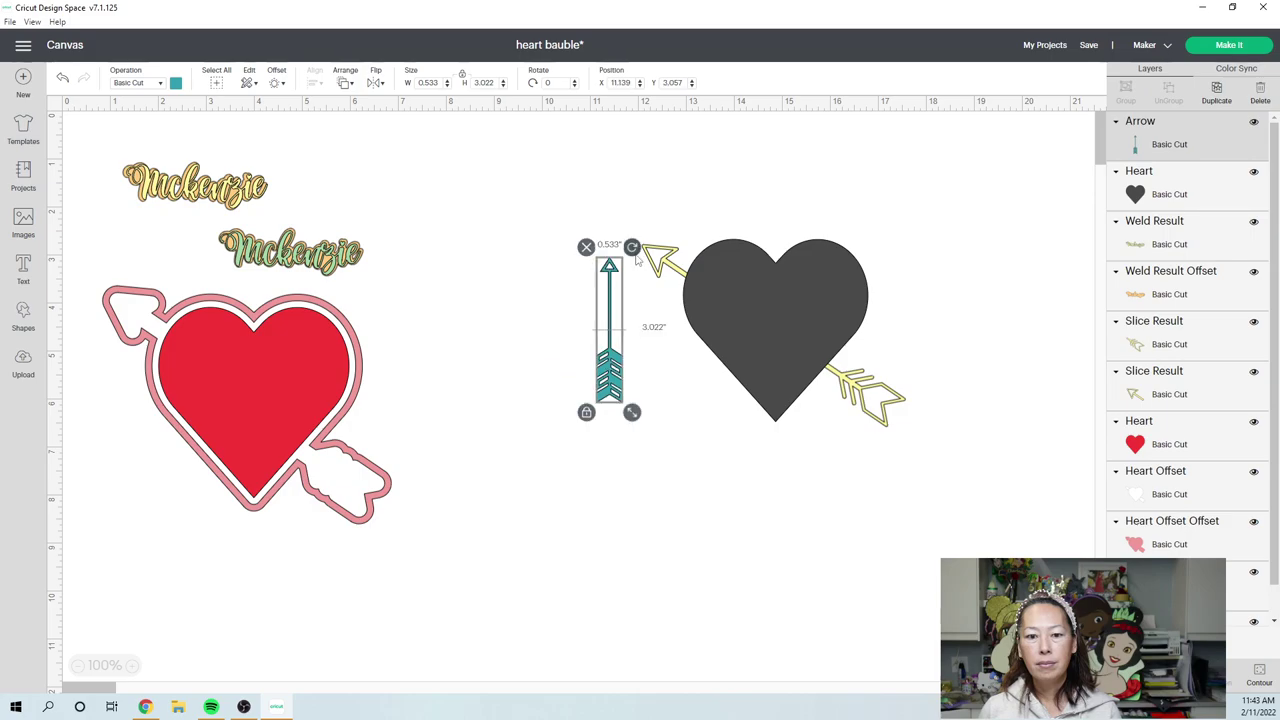
{"action": "left_click_drag", "start_coordinate": [629, 246], "coordinate": [557, 262]}
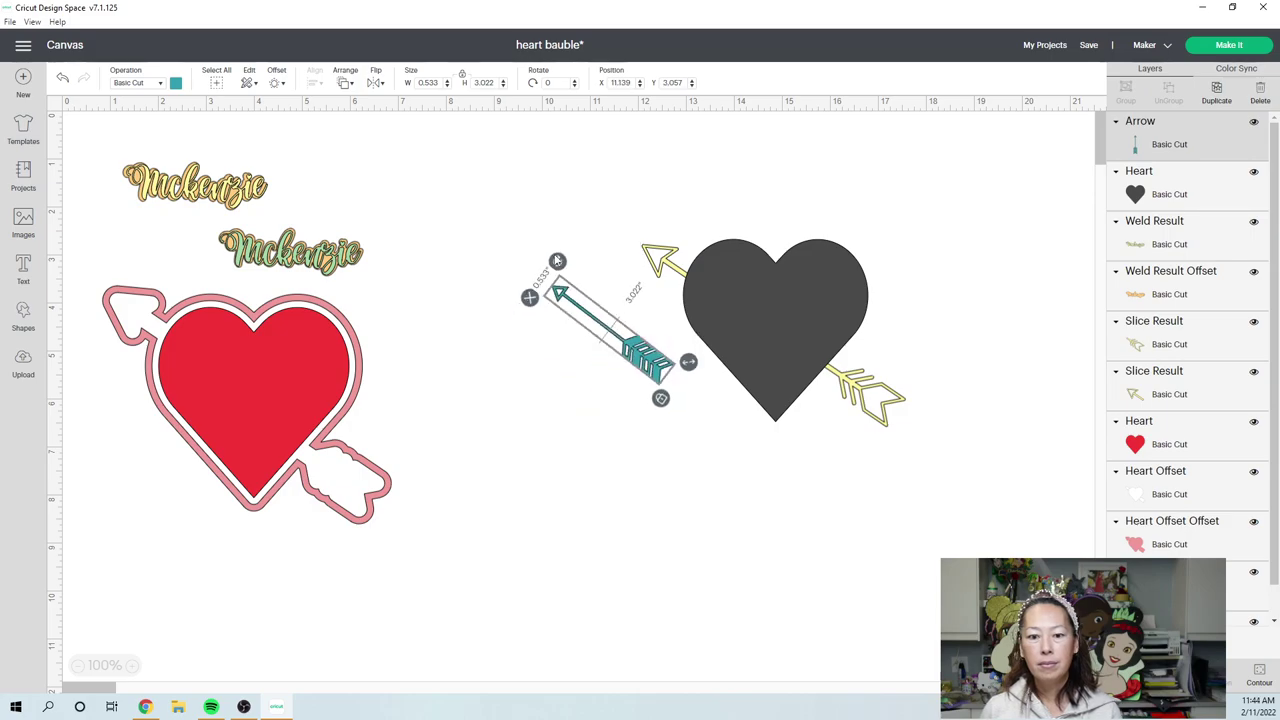
{"action": "left_click", "coordinate": [685, 377]}
{"action": "left_click", "coordinate": [648, 358]}
{"action": "left_click_drag", "start_coordinate": [688, 385], "coordinate": [728, 460]}
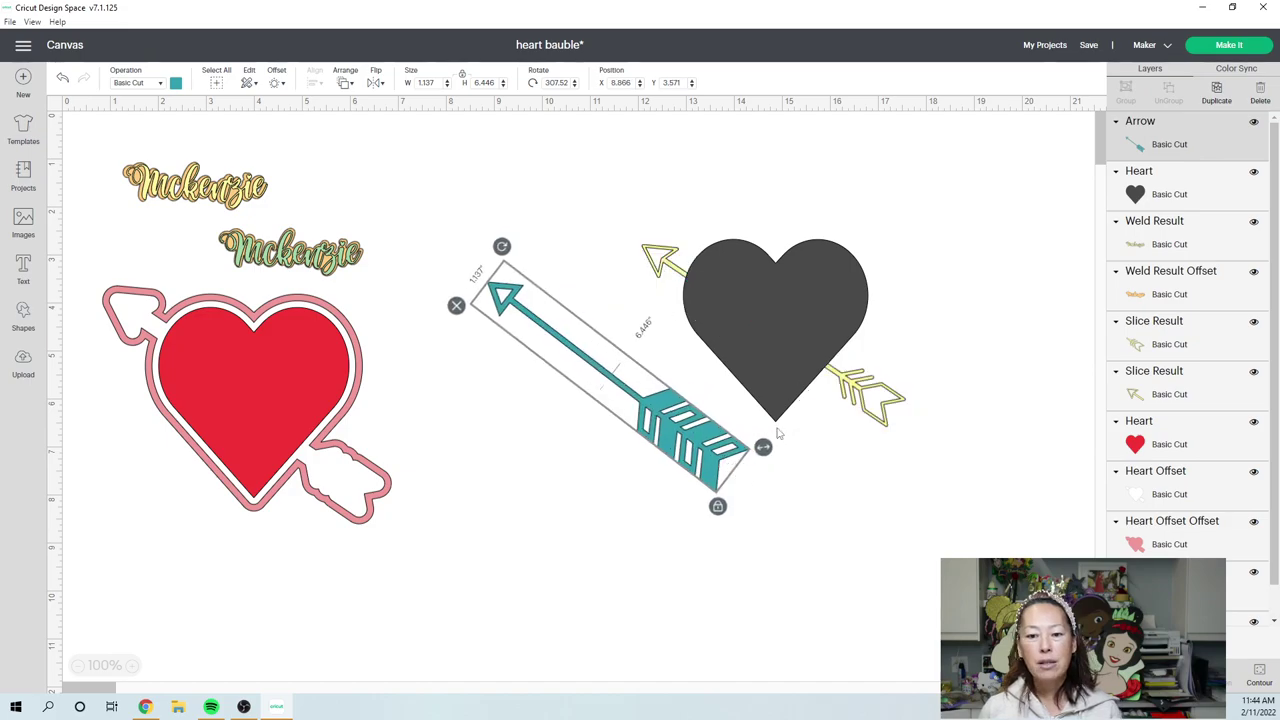
{"action": "left_click_drag", "start_coordinate": [502, 246], "coordinate": [467, 372]}
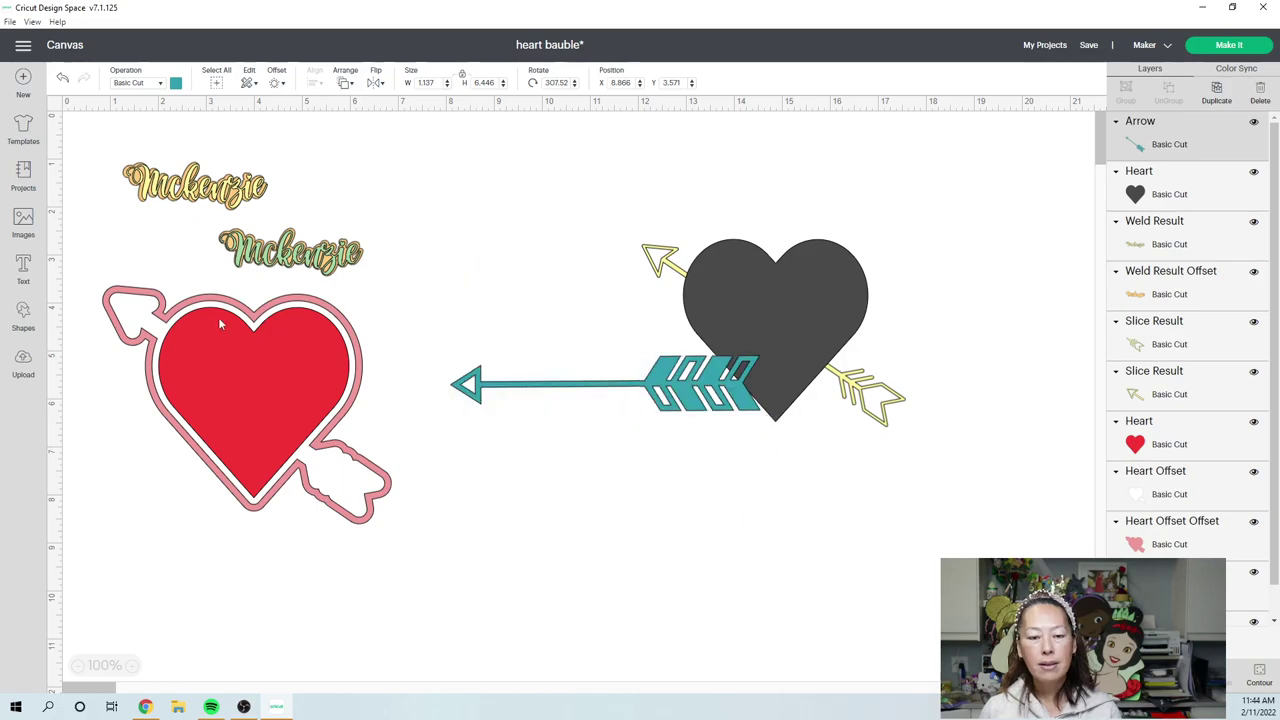
Add a square over the arrow's shaft and reshape it into a 1.278 by 2.139-inch rectangle.
{"action": "left_click", "coordinate": [23, 318]}
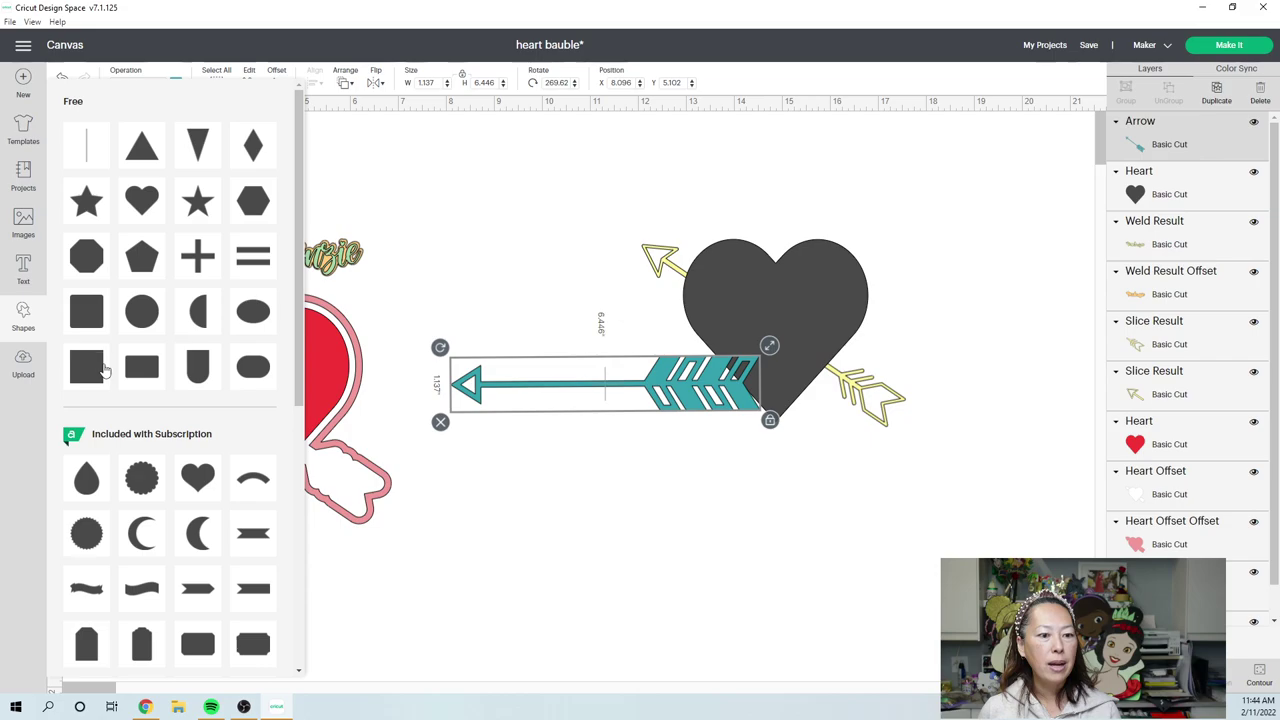
{"action": "left_click", "coordinate": [23, 318]}
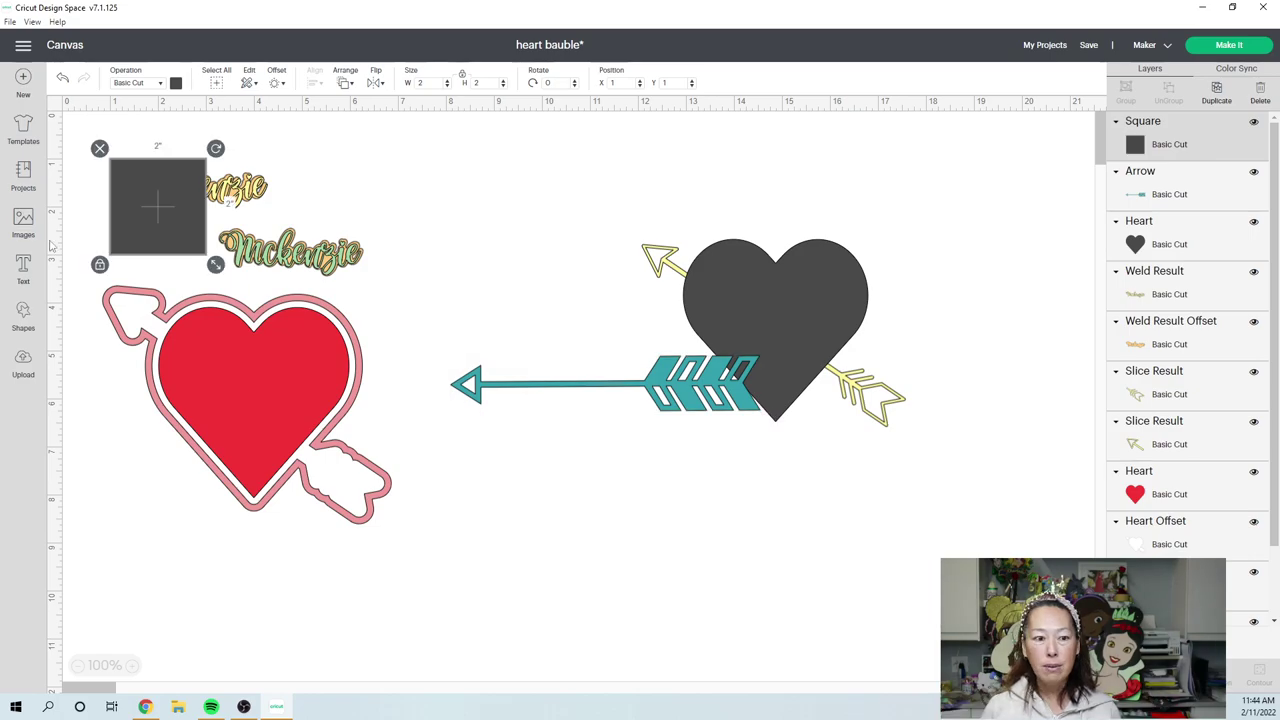
{"action": "left_click_drag", "start_coordinate": [140, 225], "coordinate": [561, 393]}
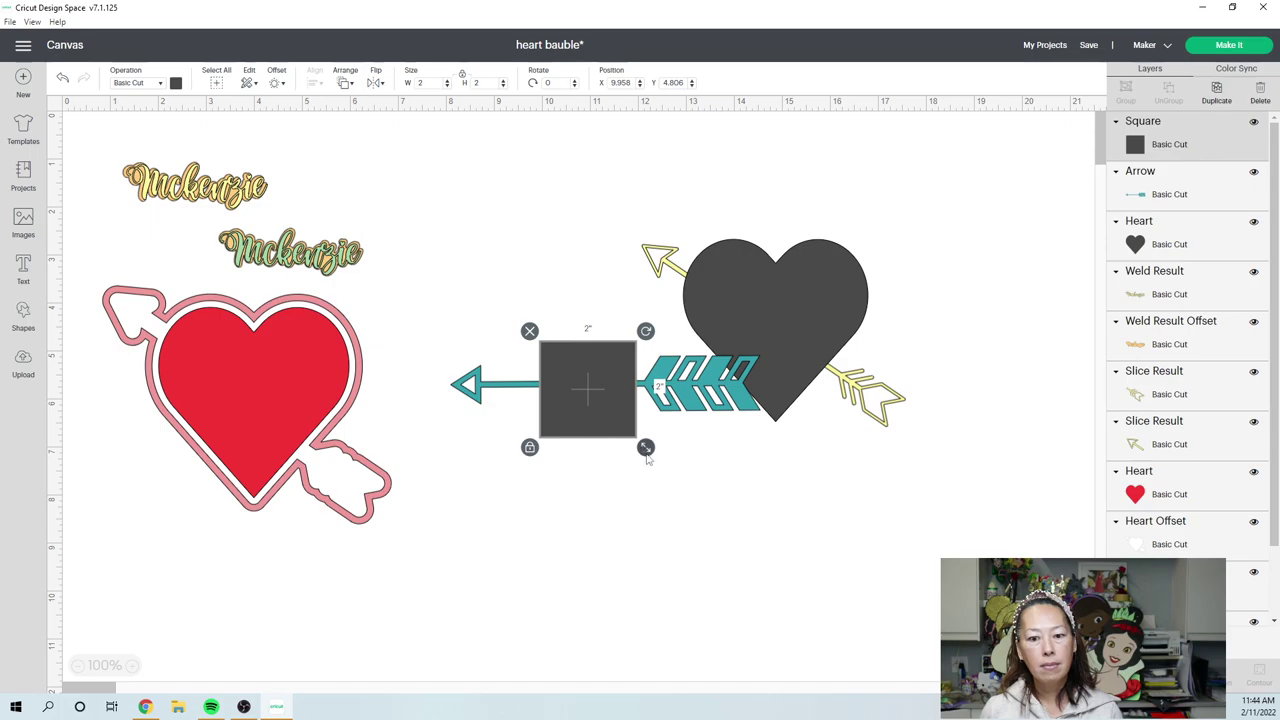
{"action": "left_click", "coordinate": [529, 447]}
{"action": "left_click_drag", "start_coordinate": [645, 447], "coordinate": [617, 466]}
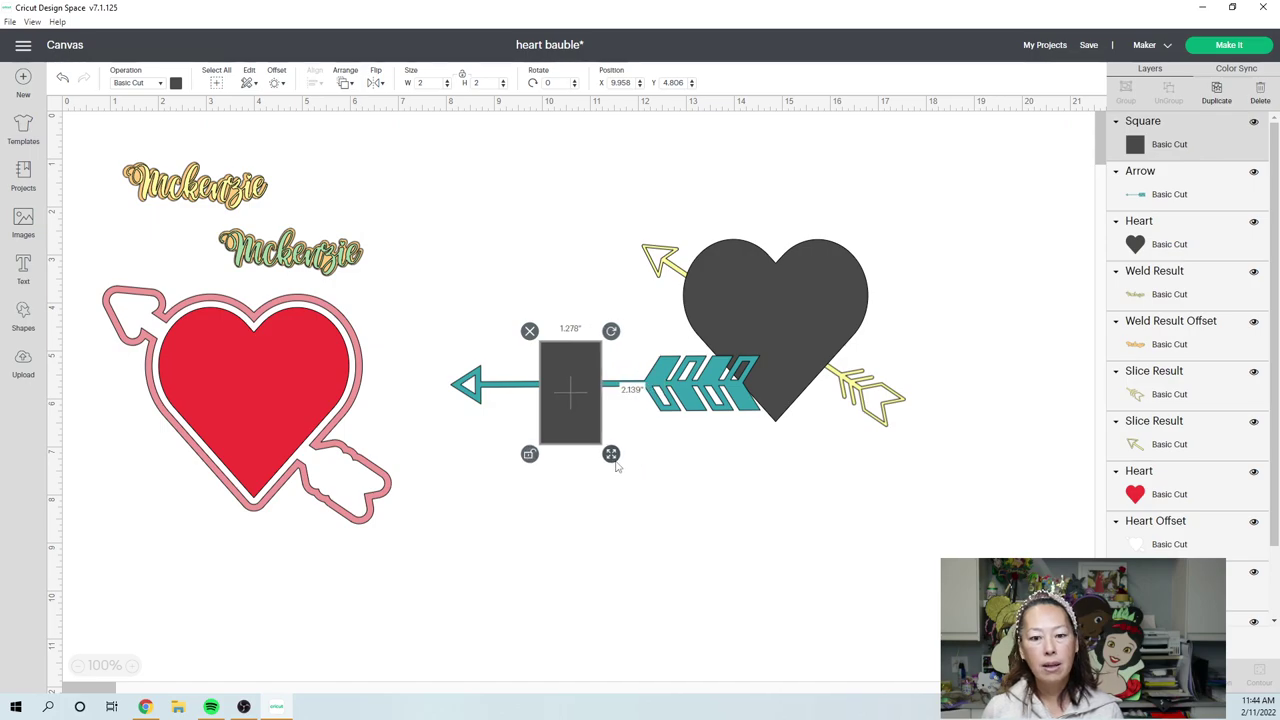
{"action": "left_click_drag", "start_coordinate": [588, 503], "coordinate": [557, 386]}
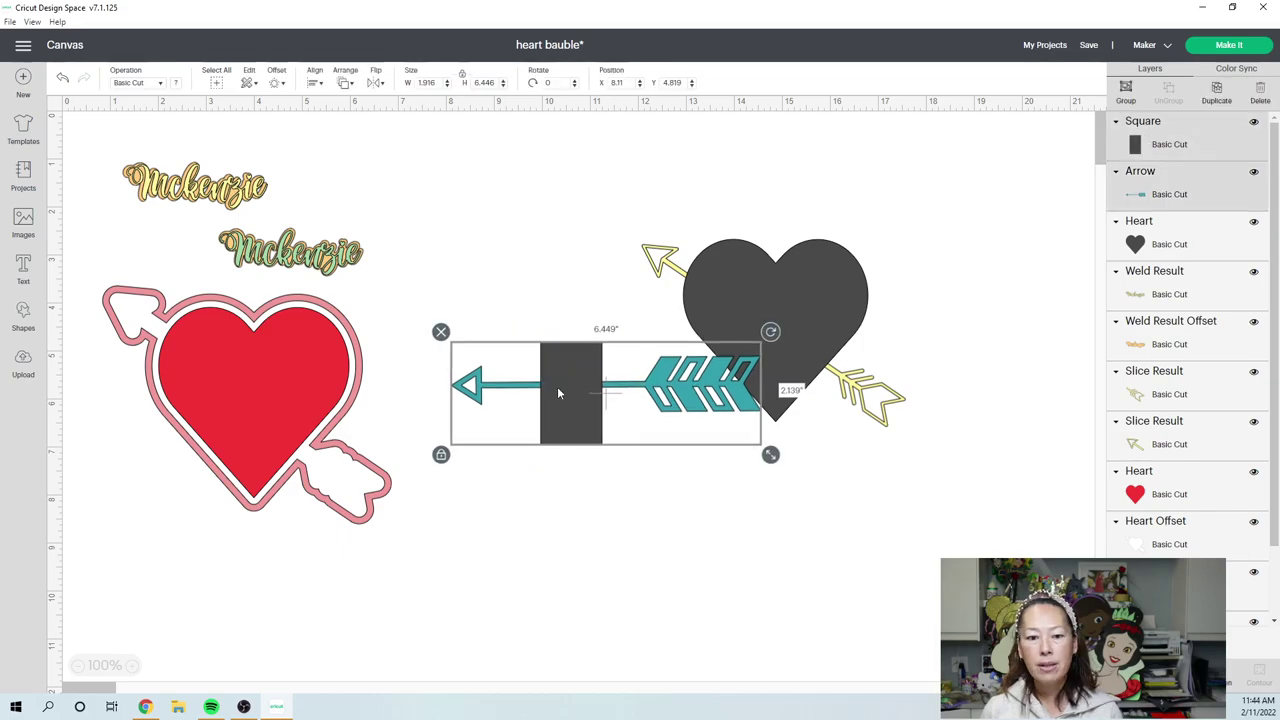
Widen the rectangle over the arrow tail, slice, and lift the 3.224 by 0.805-inch arrowhead away.
{"action": "left_click", "coordinate": [544, 517]}
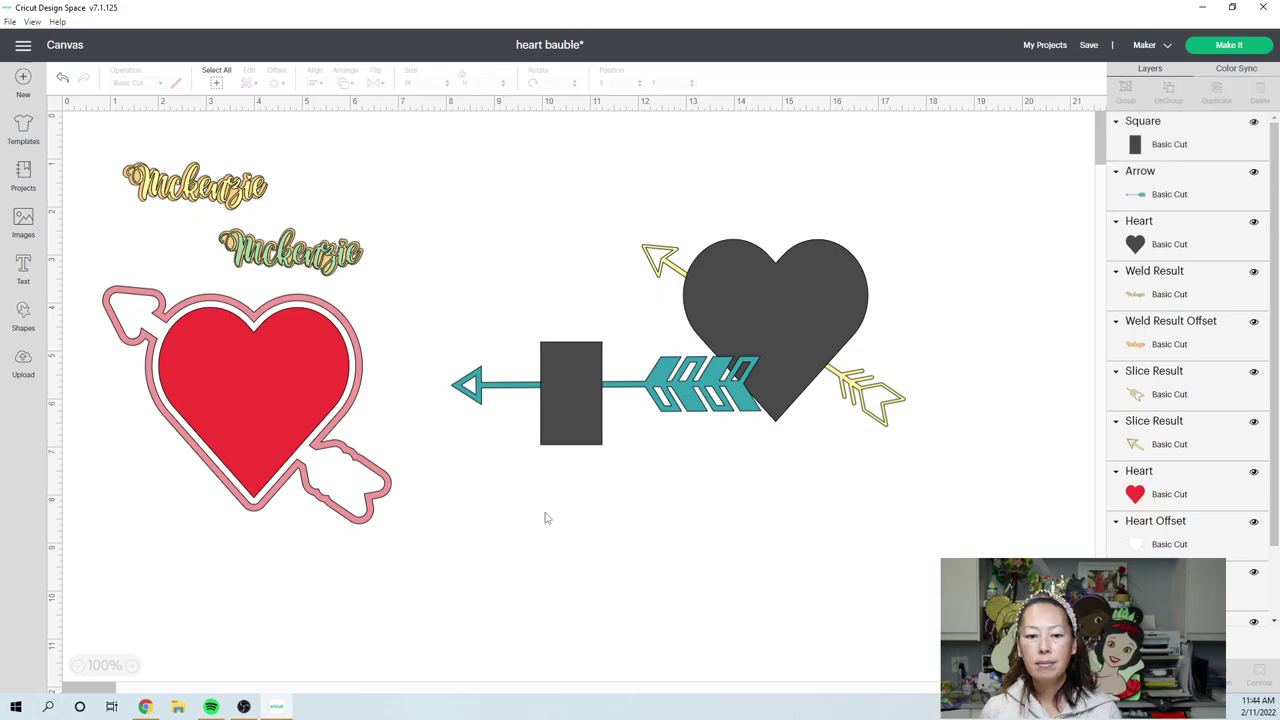
{"action": "left_click", "coordinate": [557, 443]}
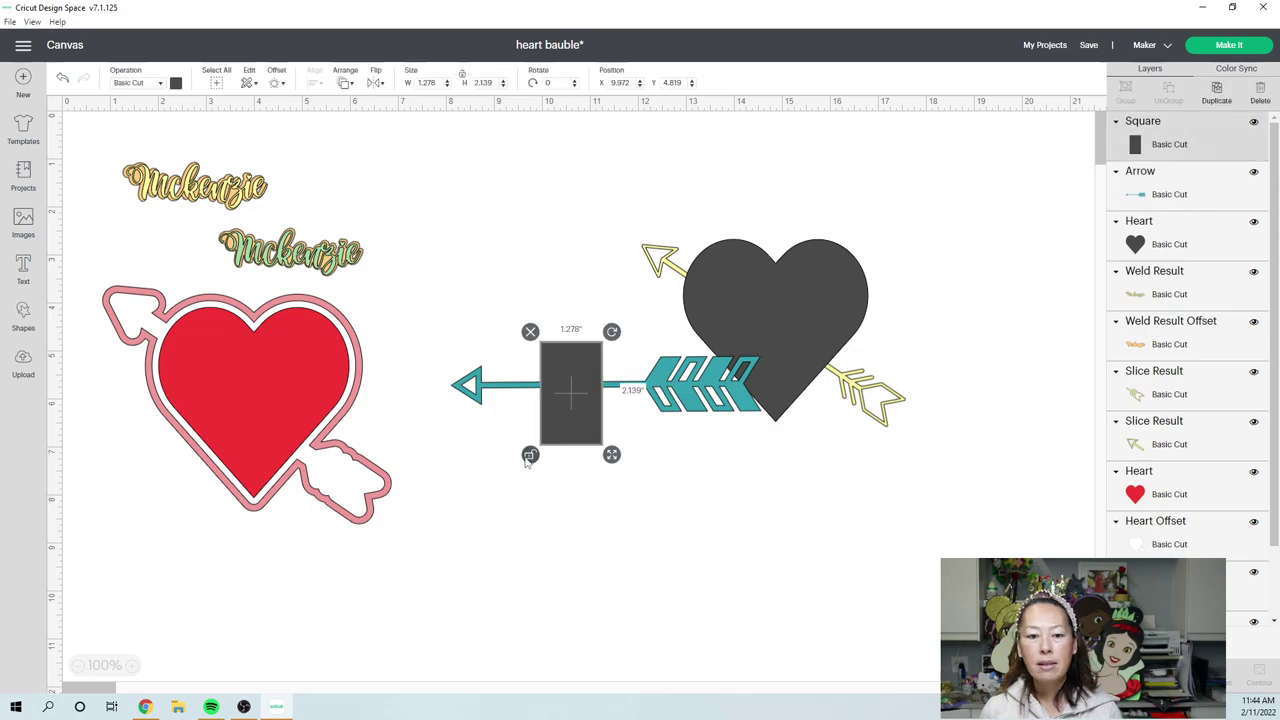
{"action": "left_click_drag", "start_coordinate": [611, 454], "coordinate": [733, 453]}
{"action": "left_click_drag", "start_coordinate": [667, 416], "coordinate": [734, 418]}
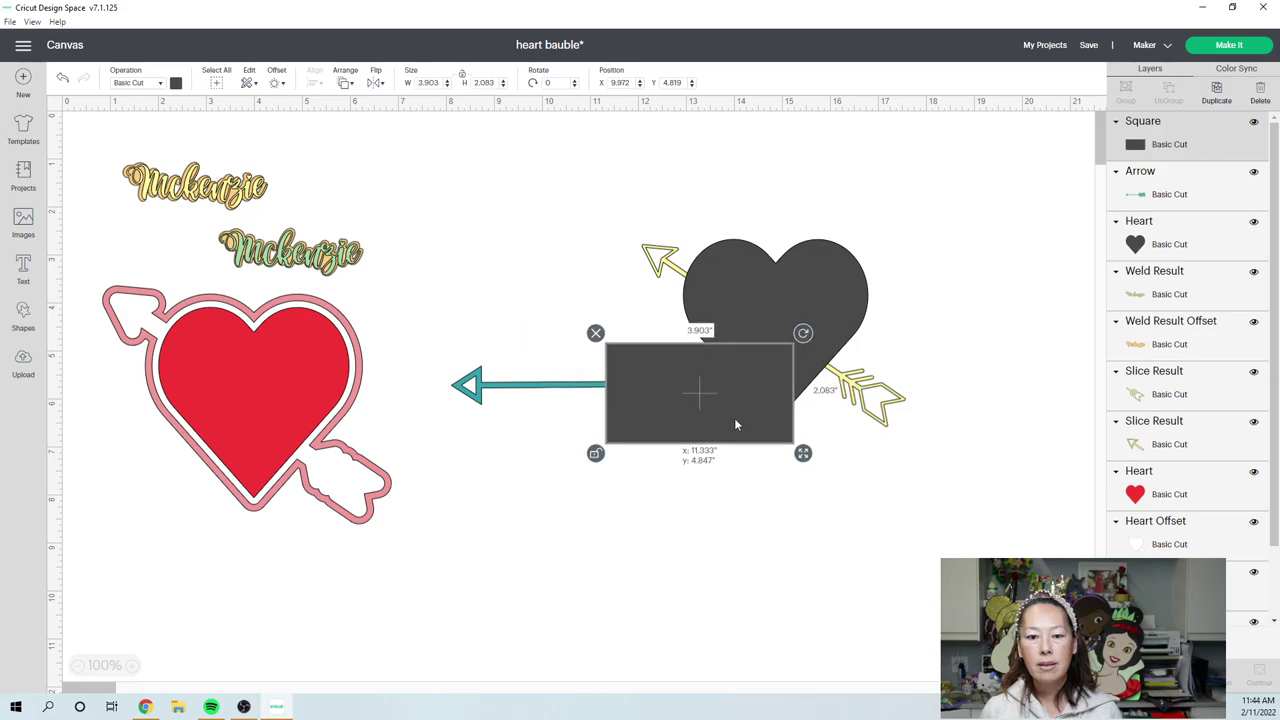
{"action": "left_click", "coordinate": [535, 445]}
{"action": "left_click_drag", "start_coordinate": [622, 466], "coordinate": [584, 382]}
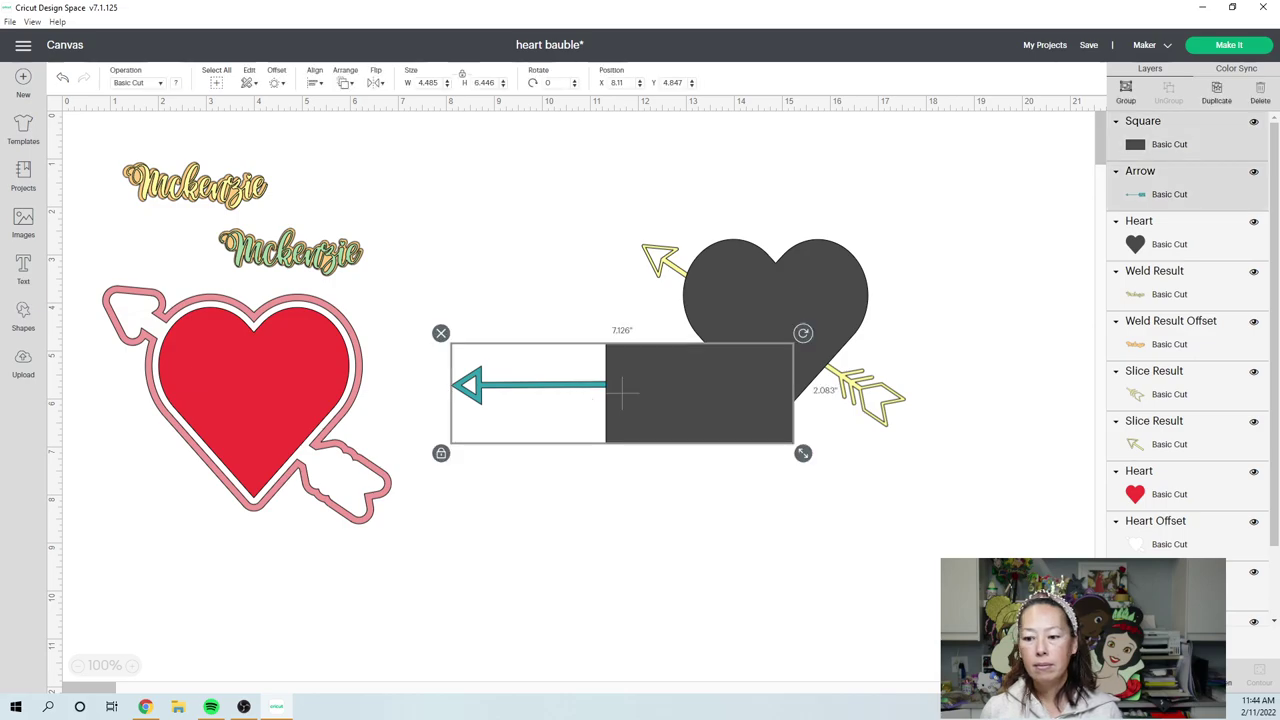
{"action": "key", "text": "Escape"}
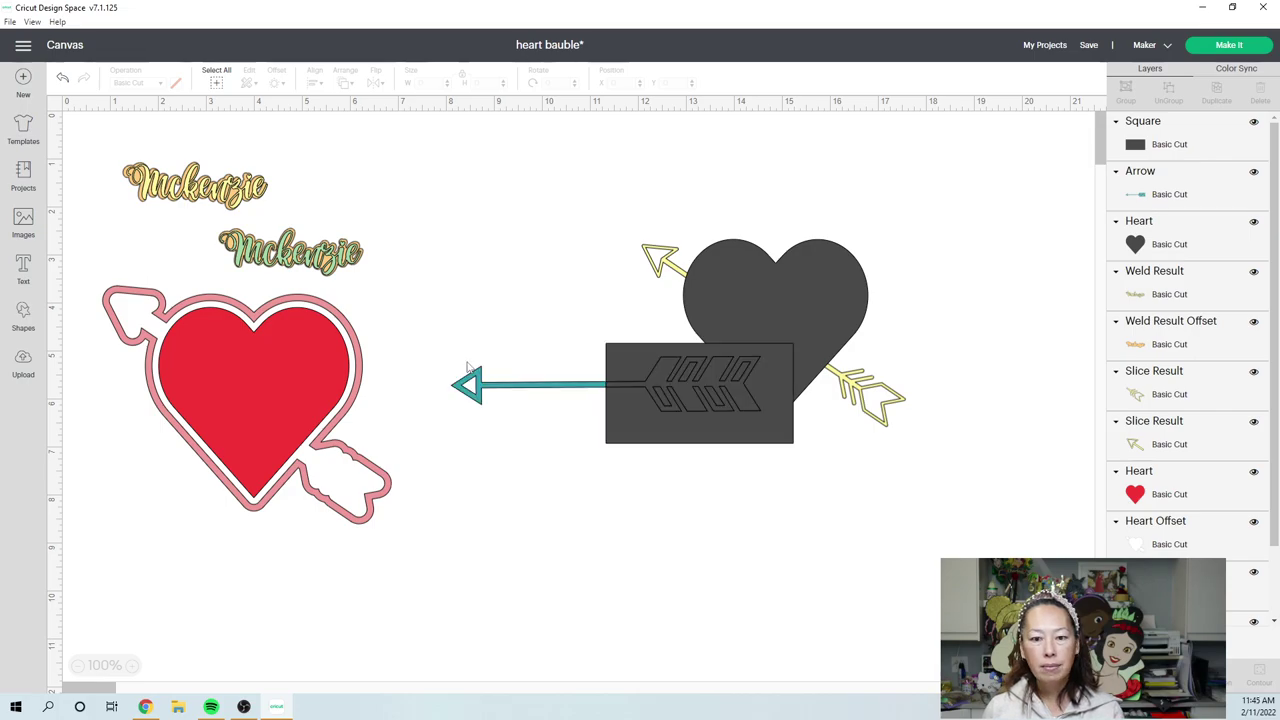
{"action": "left_click_drag", "start_coordinate": [466, 396], "coordinate": [482, 257]}
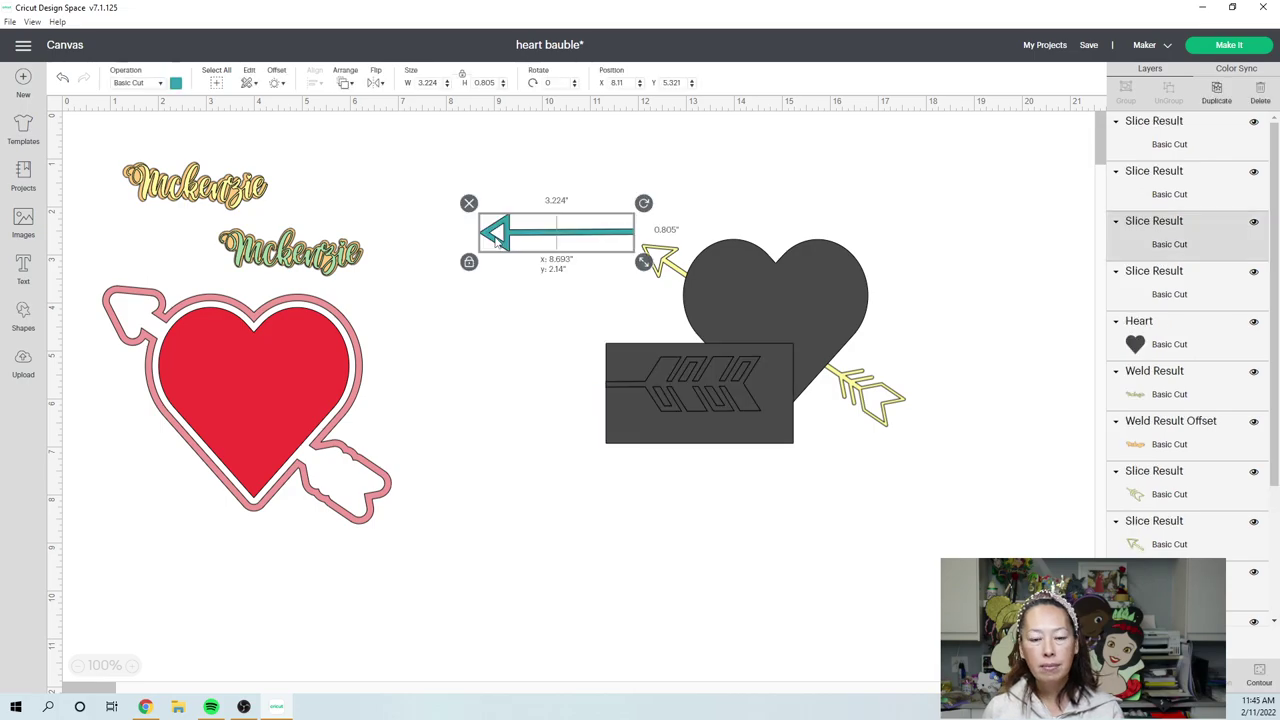
Delete the leftover rectangle scrap and move the dark feathered piece below the heart.
{"action": "left_click", "coordinate": [652, 355]}
{"action": "key", "text": "Delete"}
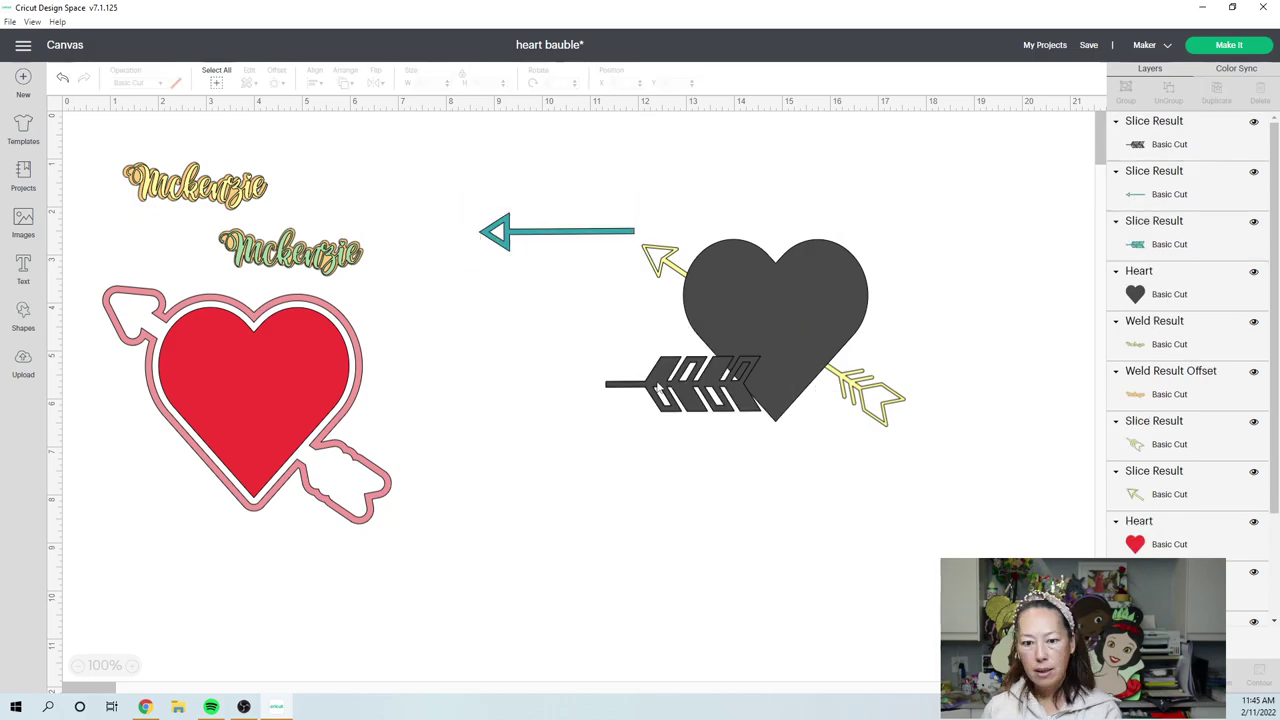
{"action": "left_click_drag", "start_coordinate": [657, 389], "coordinate": [665, 515]}
{"action": "left_click", "coordinate": [717, 437]}
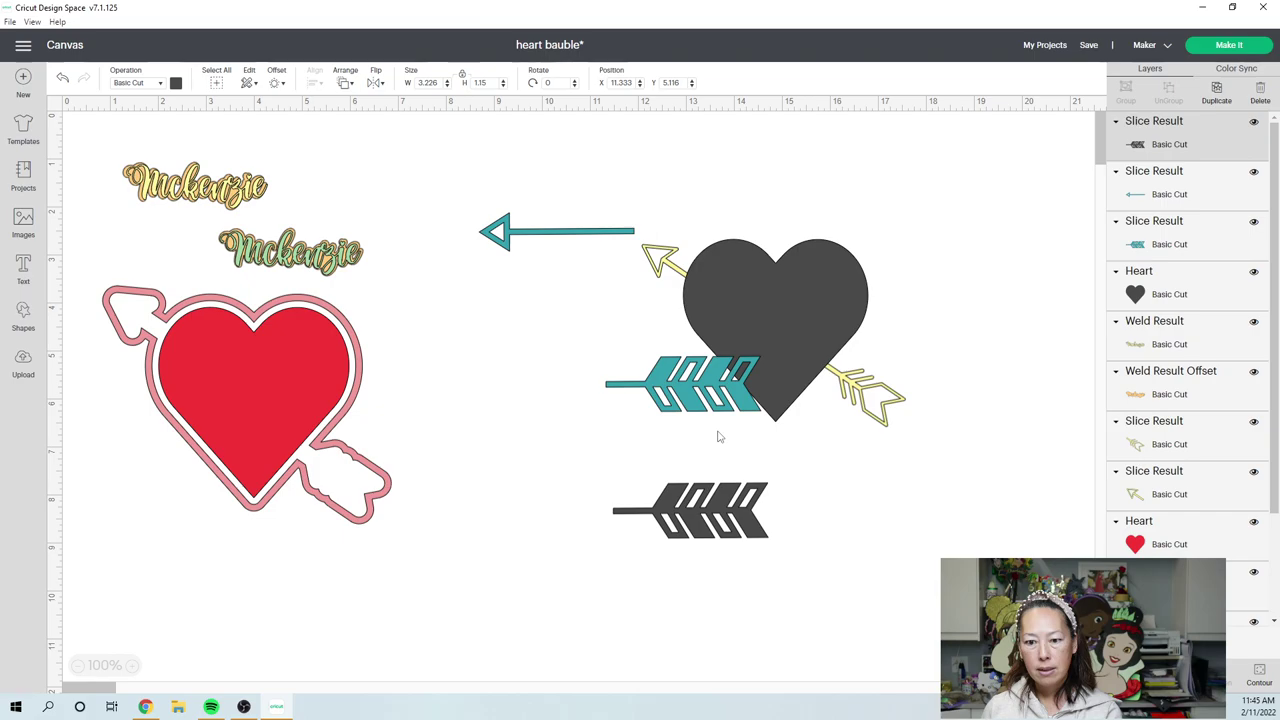
Place the yellow tail and arrowhead pieces on the red heart; set the teal fletching right of the grey heart.
{"action": "left_click_drag", "start_coordinate": [865, 398], "coordinate": [146, 465]}
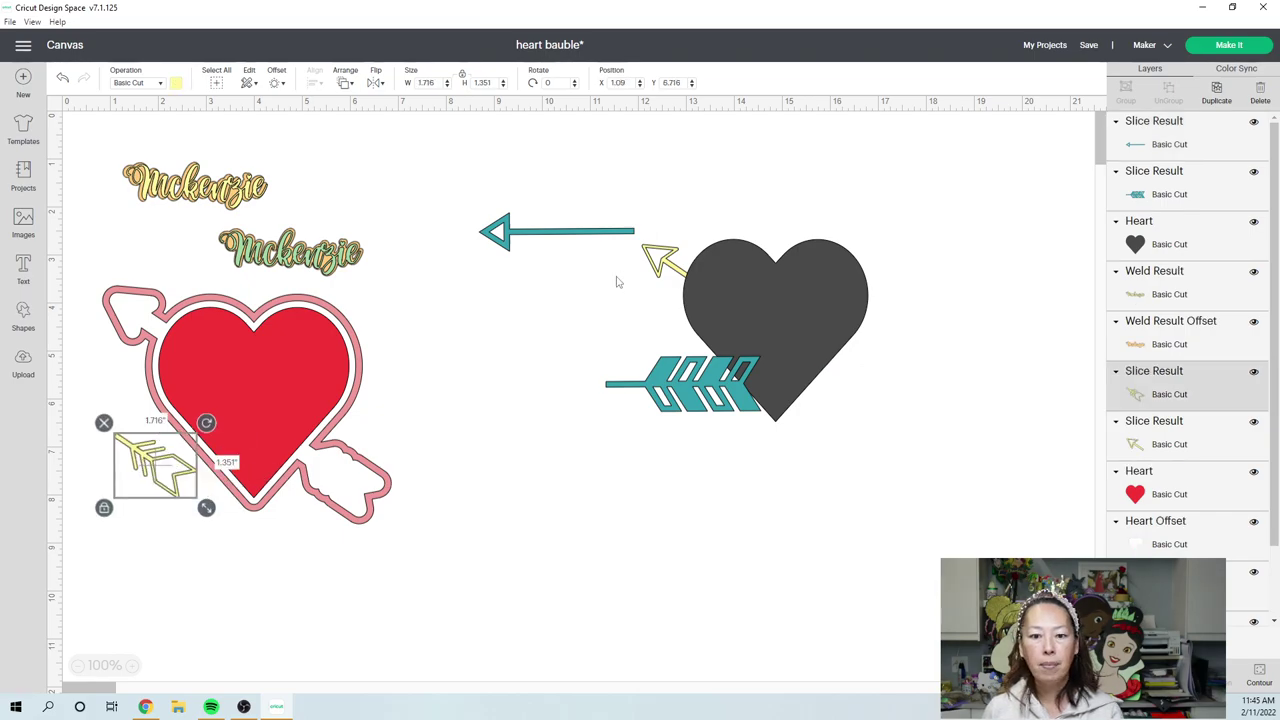
{"action": "left_click_drag", "start_coordinate": [662, 260], "coordinate": [234, 402]}
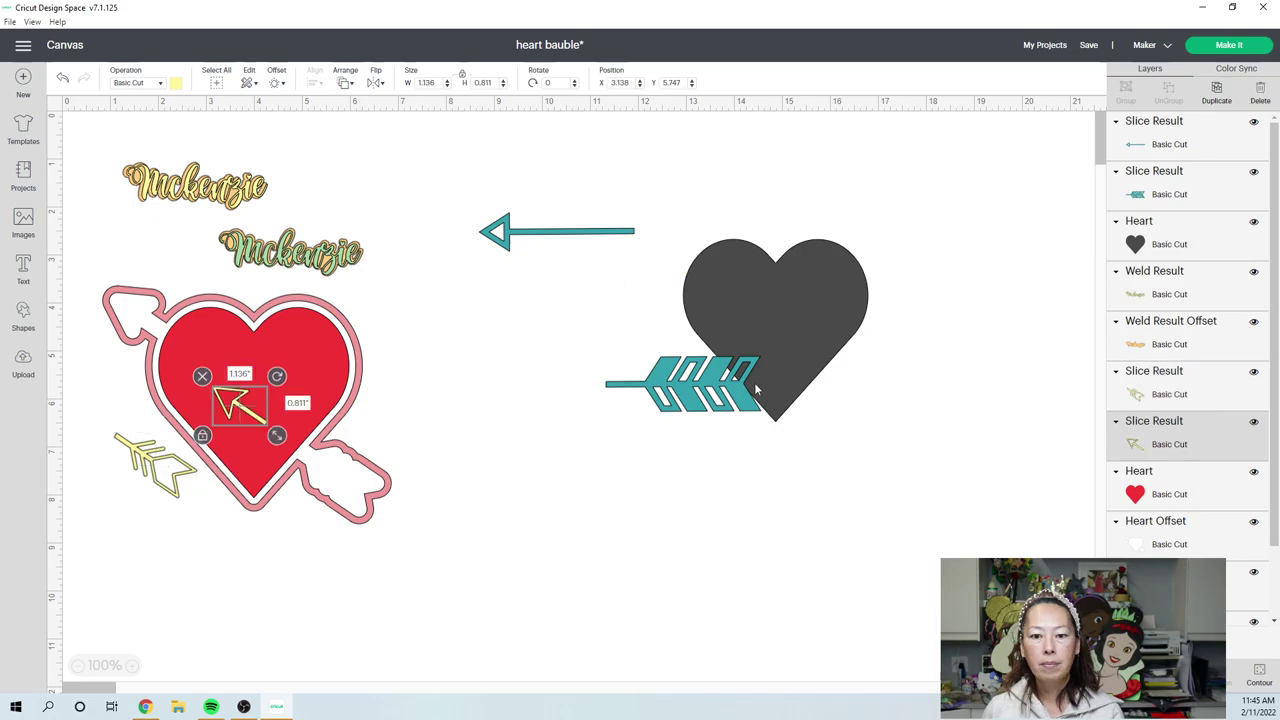
{"action": "left_click_drag", "start_coordinate": [754, 382], "coordinate": [954, 386]}
Move the teal arrow shaft onto the dark heart and tilt it diagonally across it.
{"action": "left_click", "coordinate": [591, 240]}
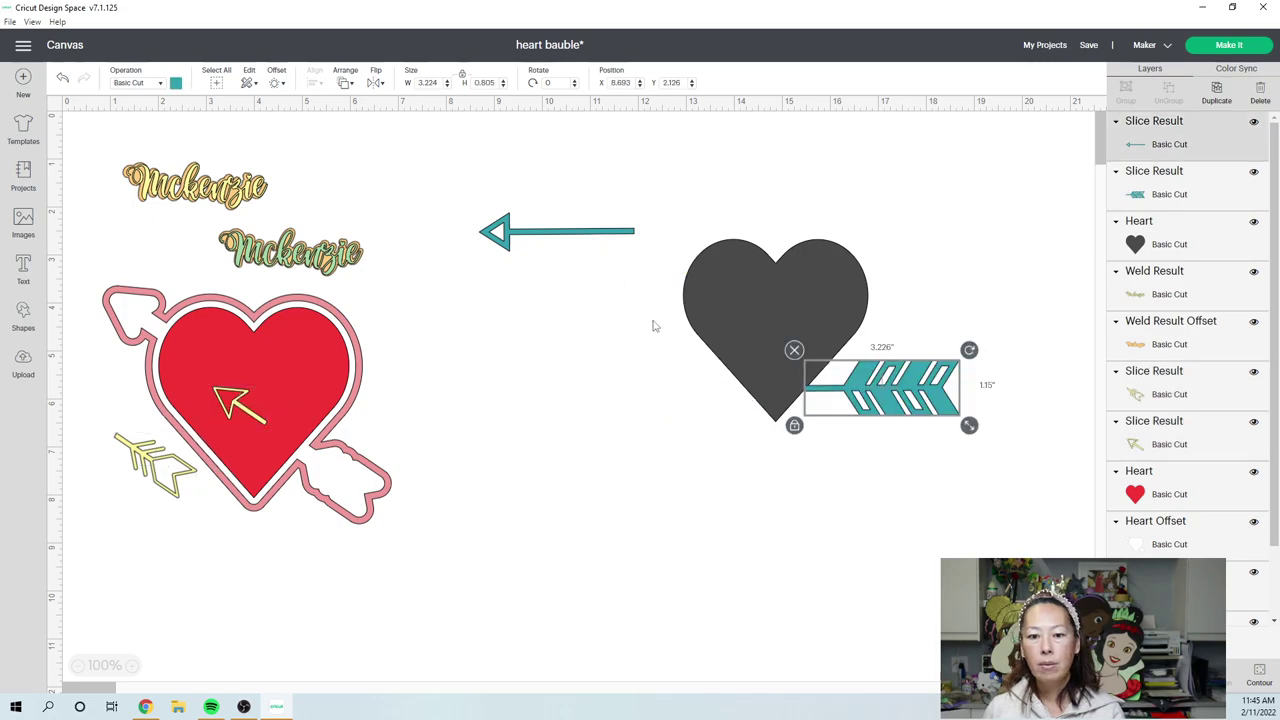
{"action": "left_click_drag", "start_coordinate": [580, 231], "coordinate": [693, 310]}
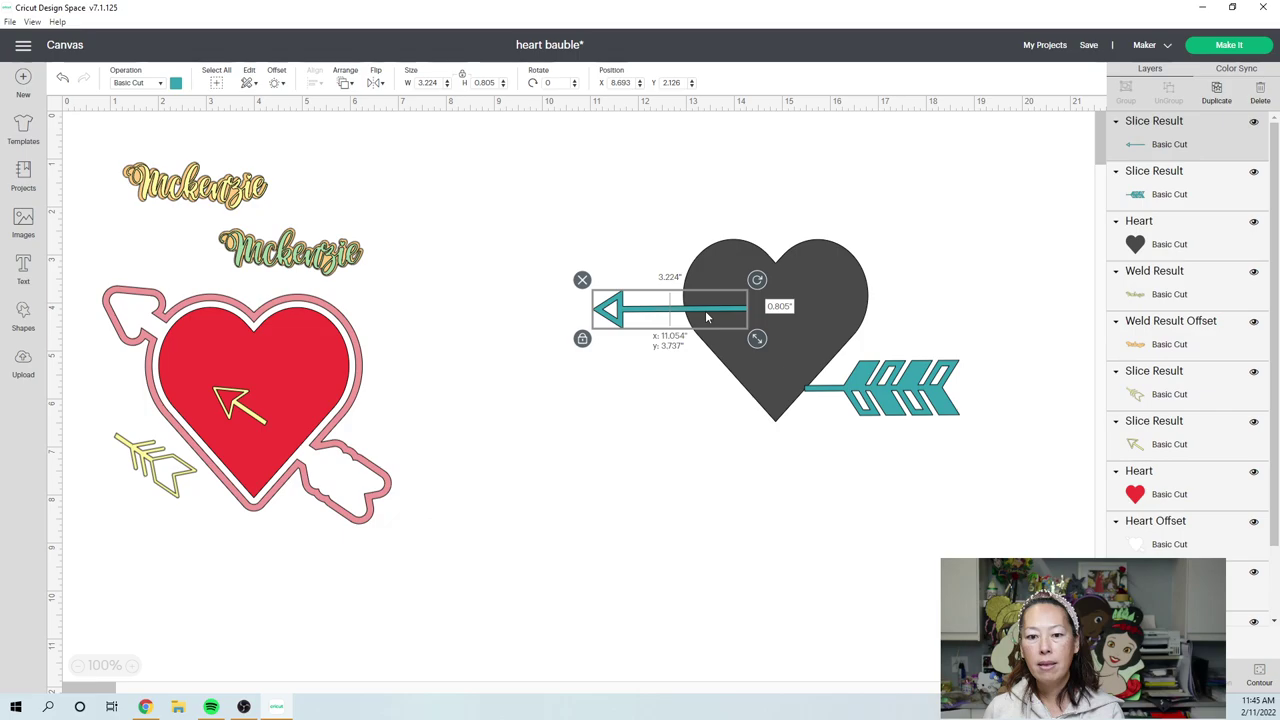
{"action": "left_click_drag", "start_coordinate": [757, 283], "coordinate": [725, 314]}
{"action": "left_click", "coordinate": [706, 337]}
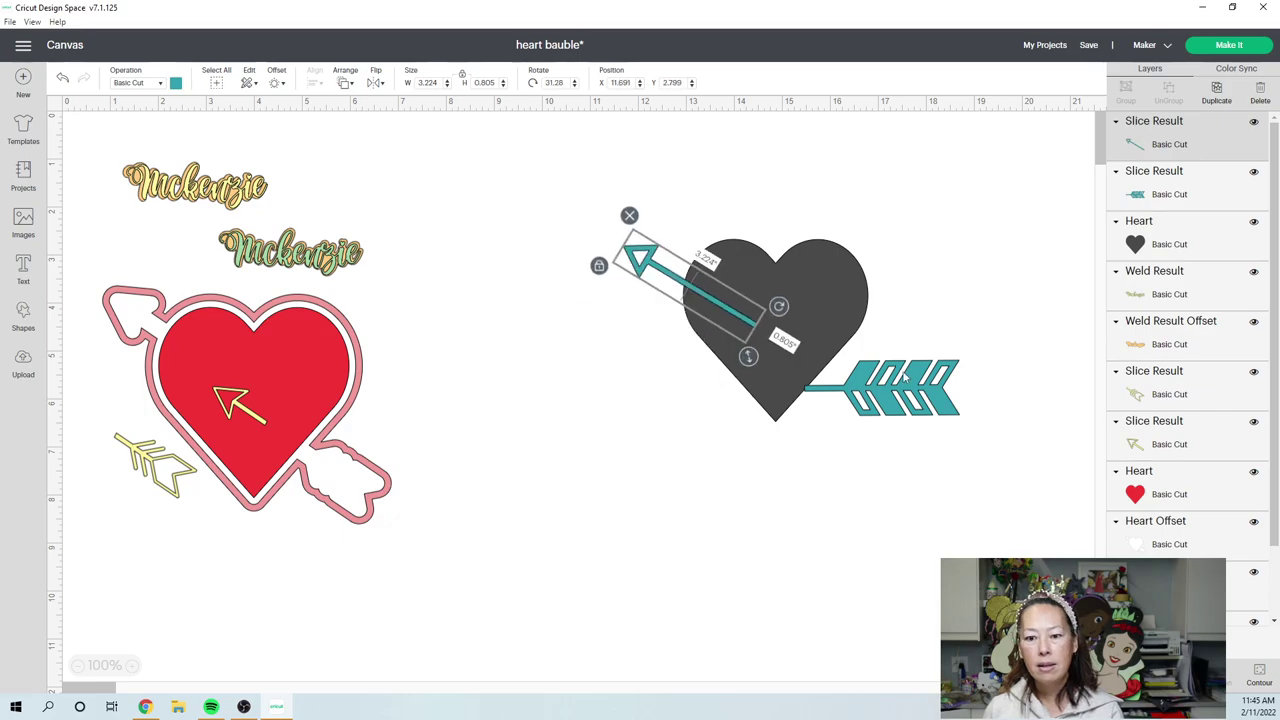
Shrink the feather tail to about 2.1 inches and angle it at the heart's lower right.
{"action": "left_click", "coordinate": [903, 376]}
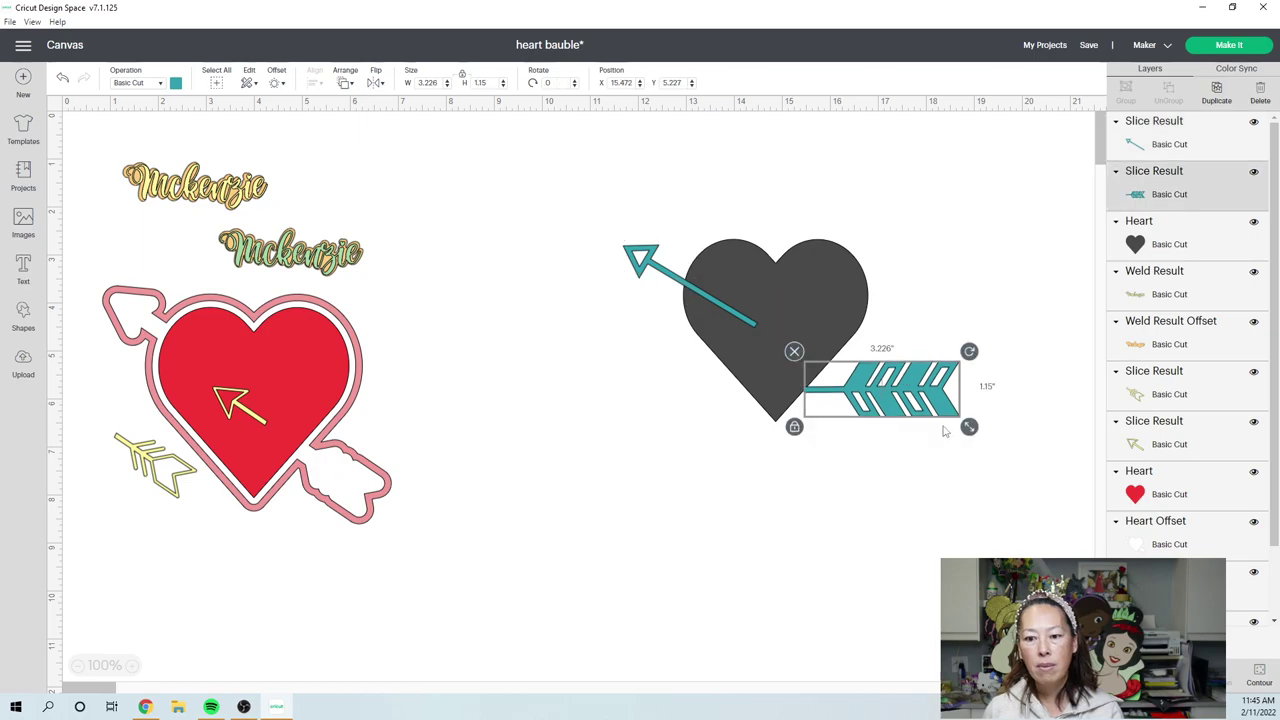
{"action": "mouse_move", "coordinate": [943, 432]}
{"action": "left_mouse_down"}
{"action": "mouse_move", "coordinate": [886, 411]}
{"action": "mouse_move", "coordinate": [925, 417]}
{"action": "left_mouse_up"}
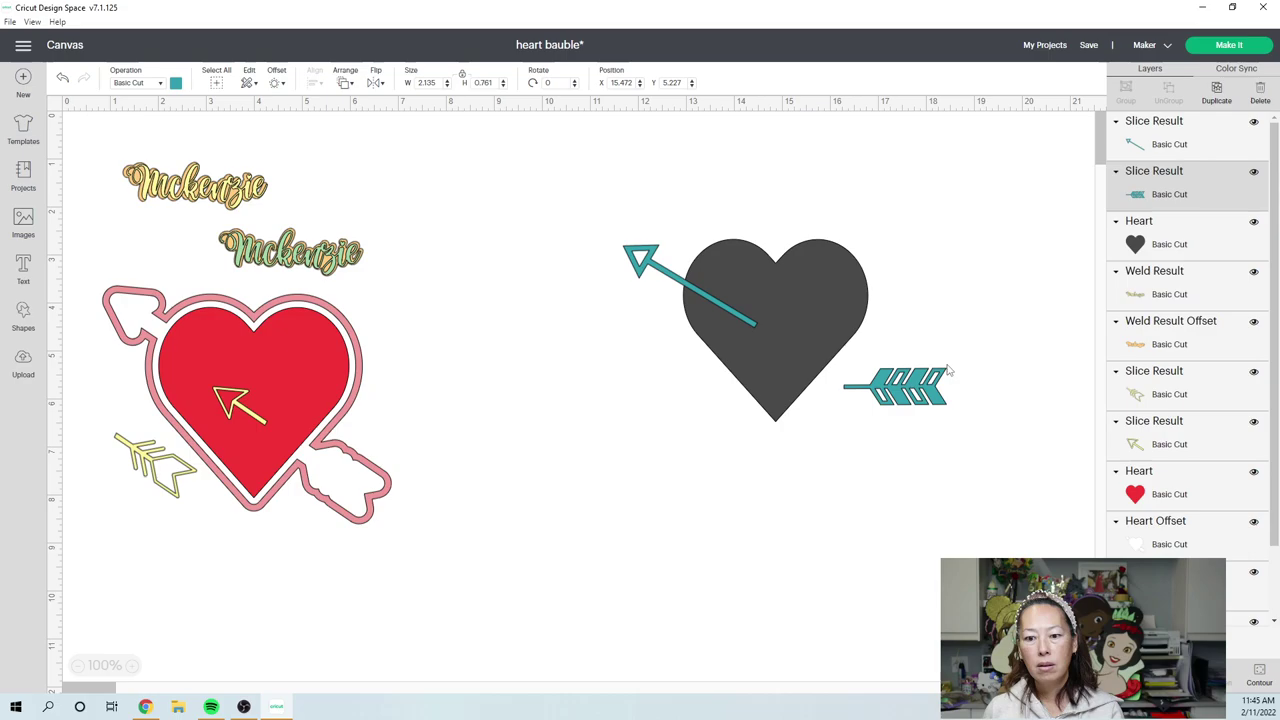
{"action": "left_click_drag", "start_coordinate": [955, 357], "coordinate": [873, 400]}
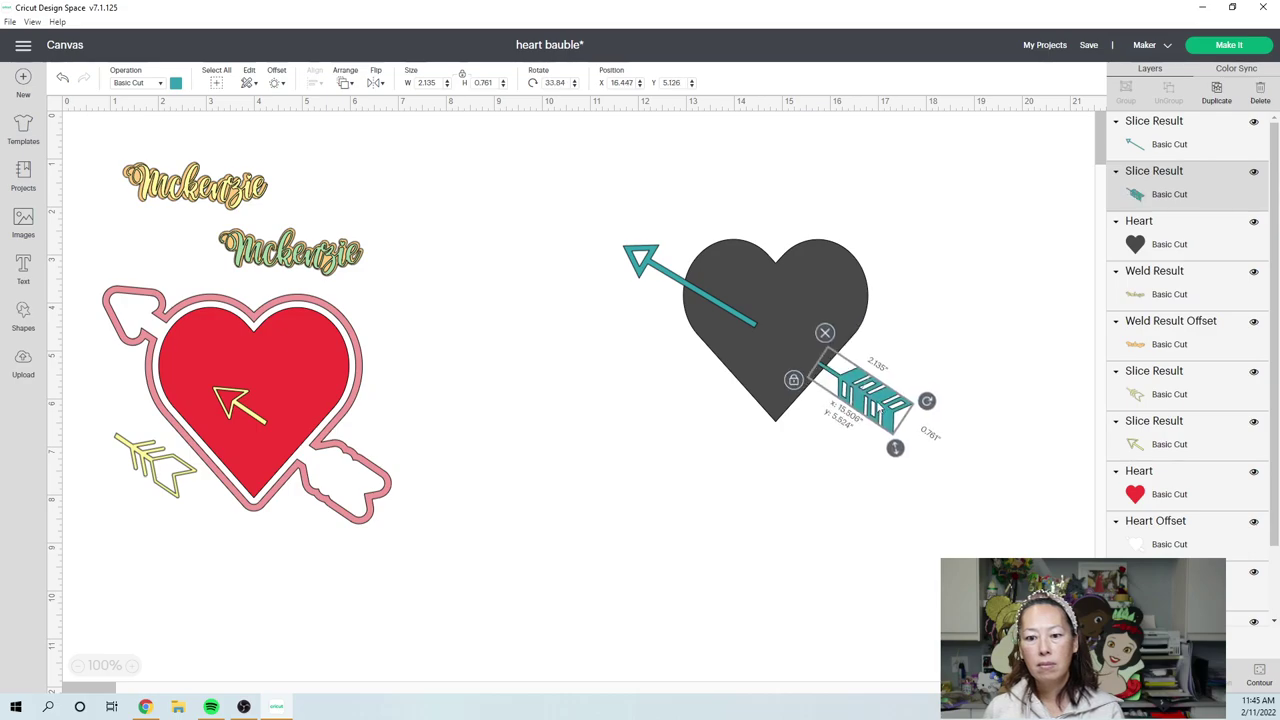
{"action": "left_click", "coordinate": [809, 497]}
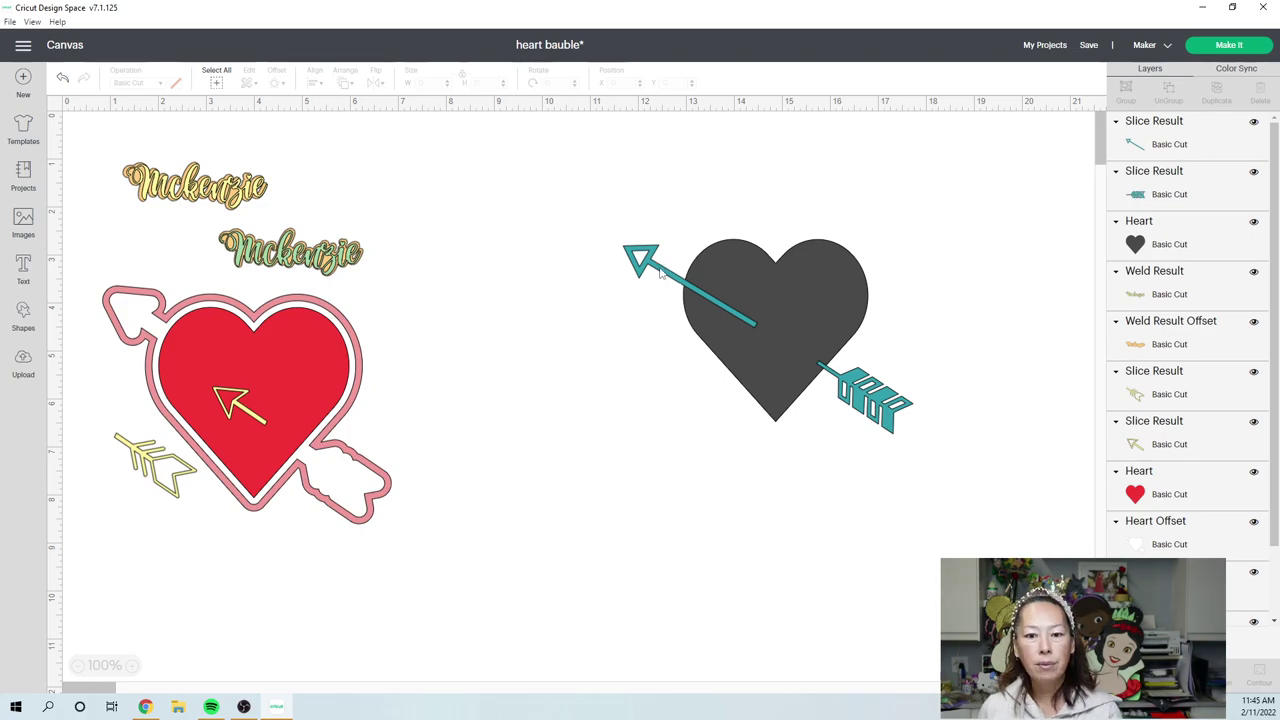
Apply a white offset around the heart and arrow, then add an outer offset coloured red.
{"action": "left_click_drag", "start_coordinate": [573, 212], "coordinate": [977, 446]}
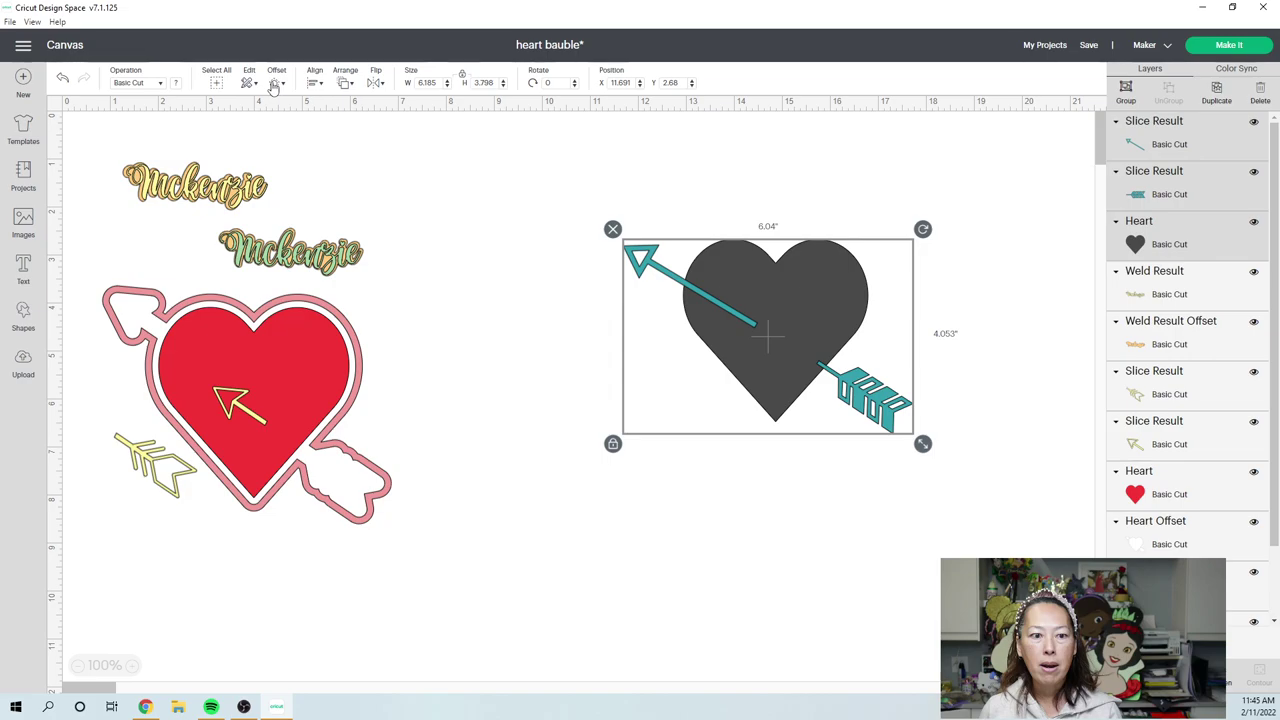
{"action": "left_click", "coordinate": [274, 84]}
{"action": "left_click", "coordinate": [358, 268]}
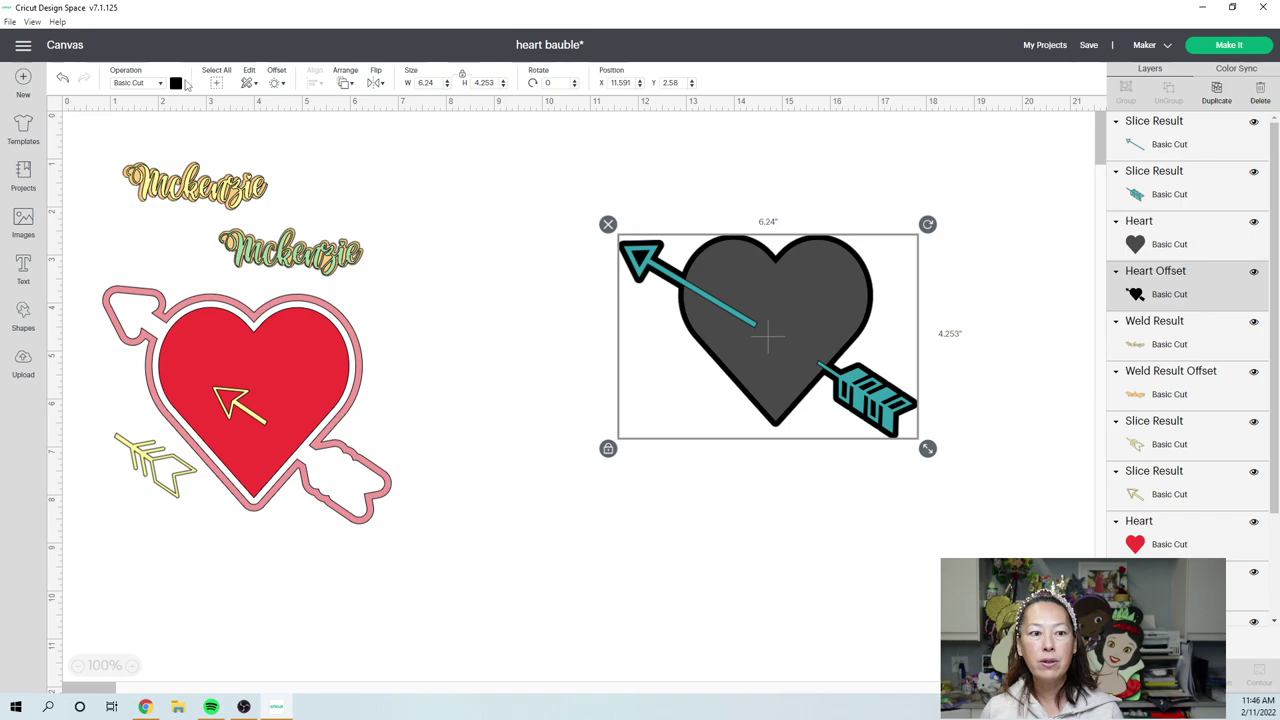
{"action": "left_click", "coordinate": [177, 83]}
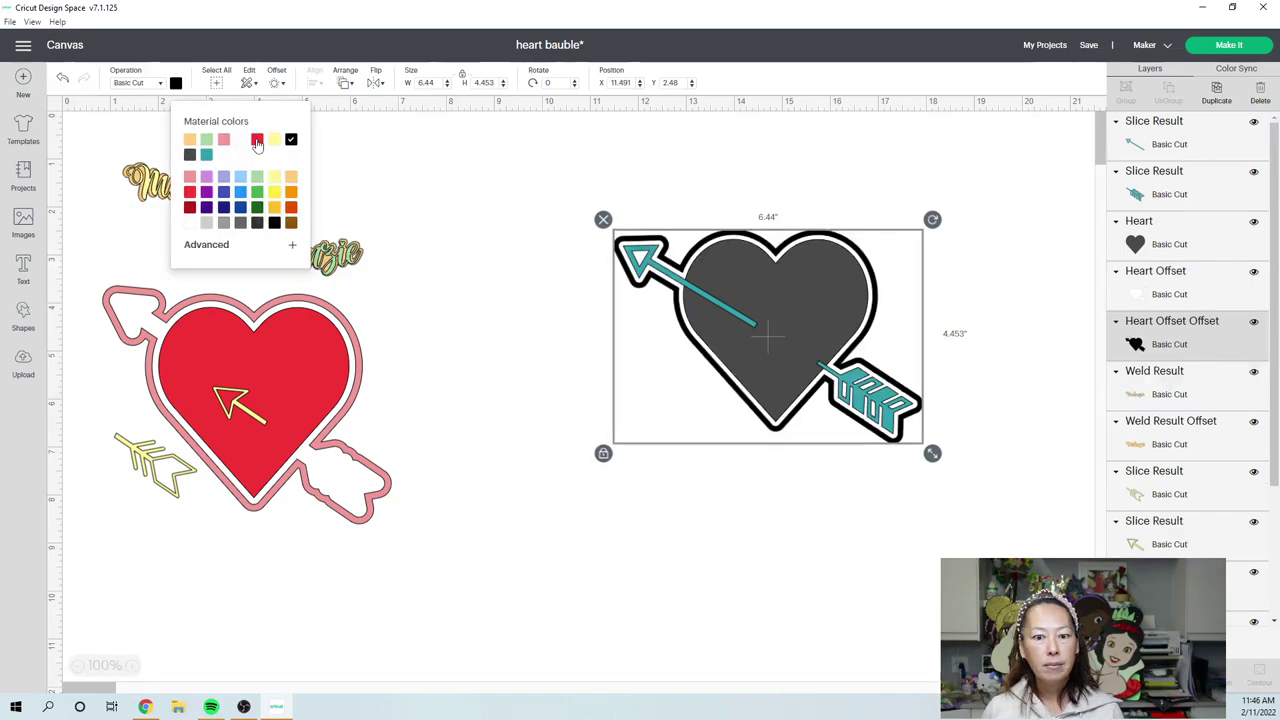
{"action": "left_click", "coordinate": [257, 140]}
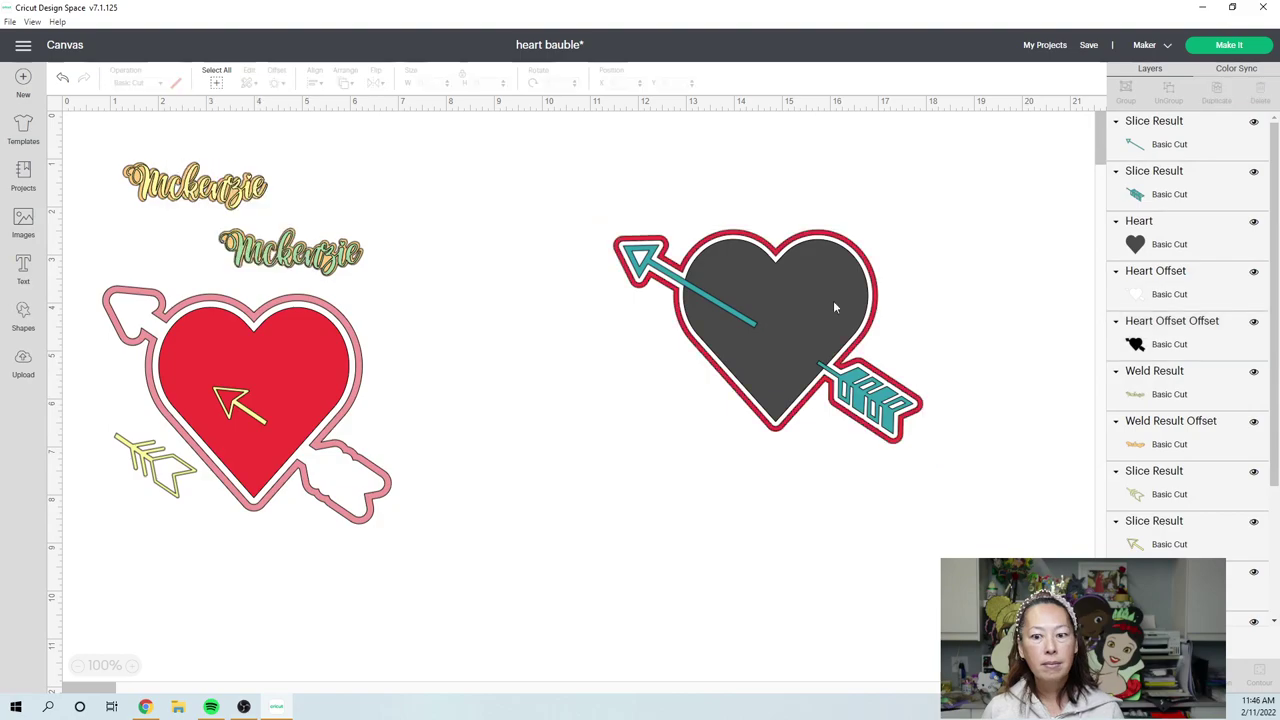
Select the Heart layer and the arrow-shaft Slice Result layer together in the Layers panel.
{"action": "left_click", "coordinate": [855, 388]}
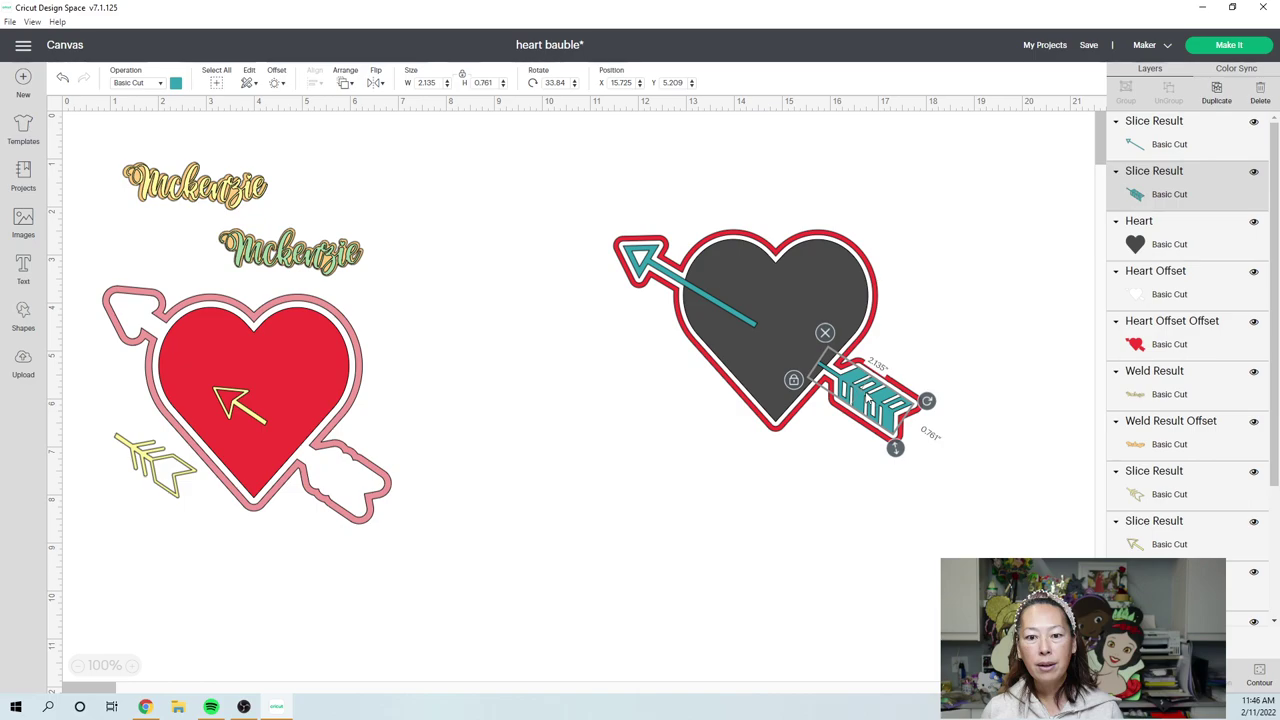
{"action": "left_click", "coordinate": [1137, 243]}
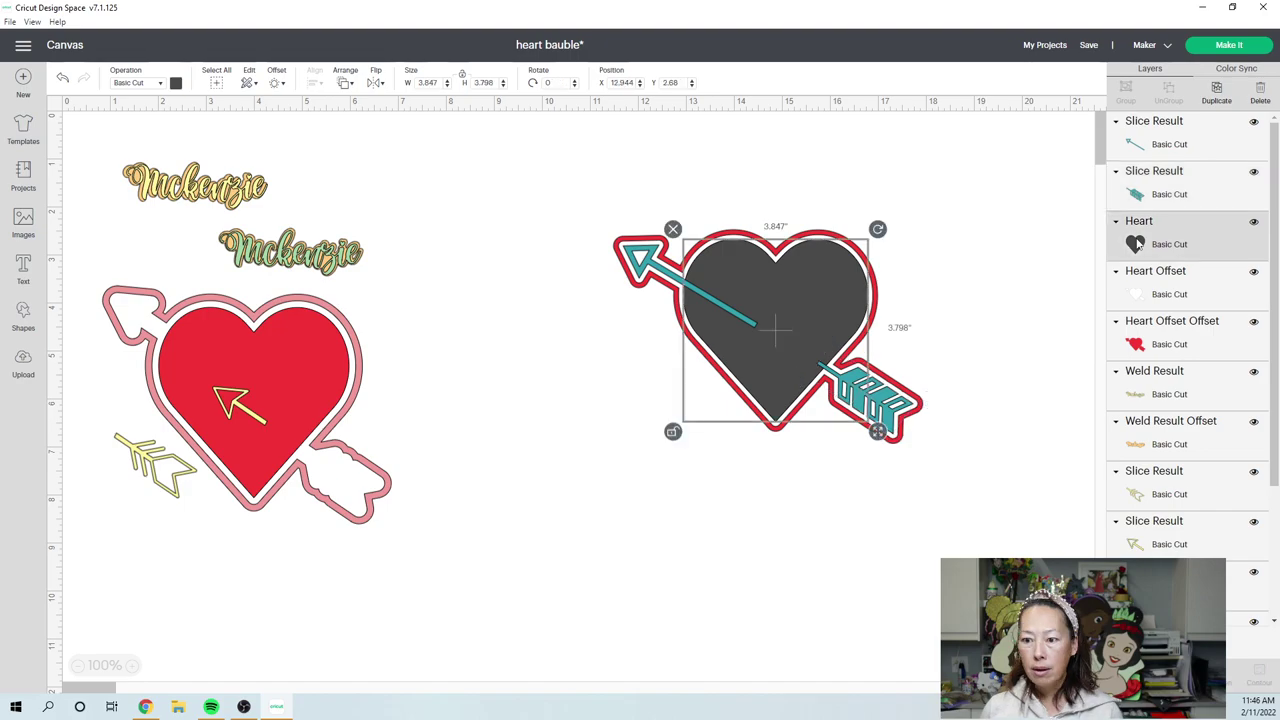
{"action": "left_click", "coordinate": [1151, 146], "text": "shift"}
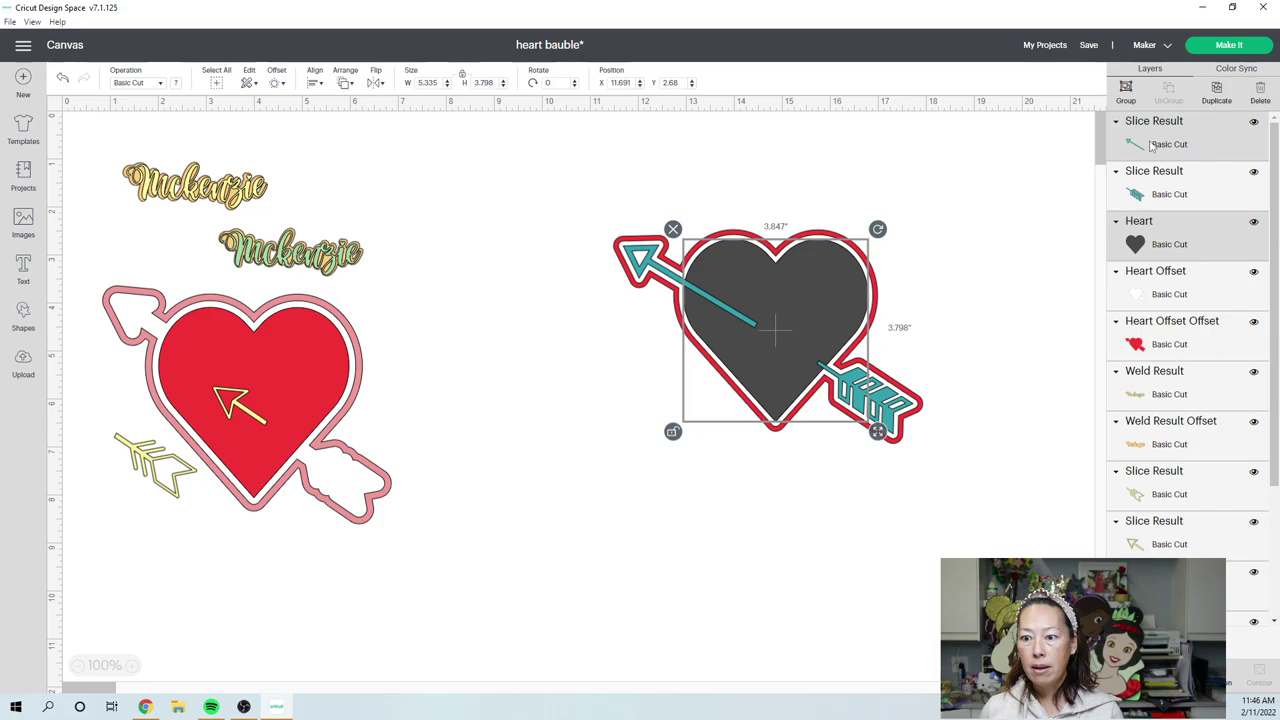
Slice the heart with the arrow shaft and set the teal arrowhead aside at upper left.
{"action": "left_click", "coordinate": [1128, 672]}
{"action": "left_click", "coordinate": [664, 272]}
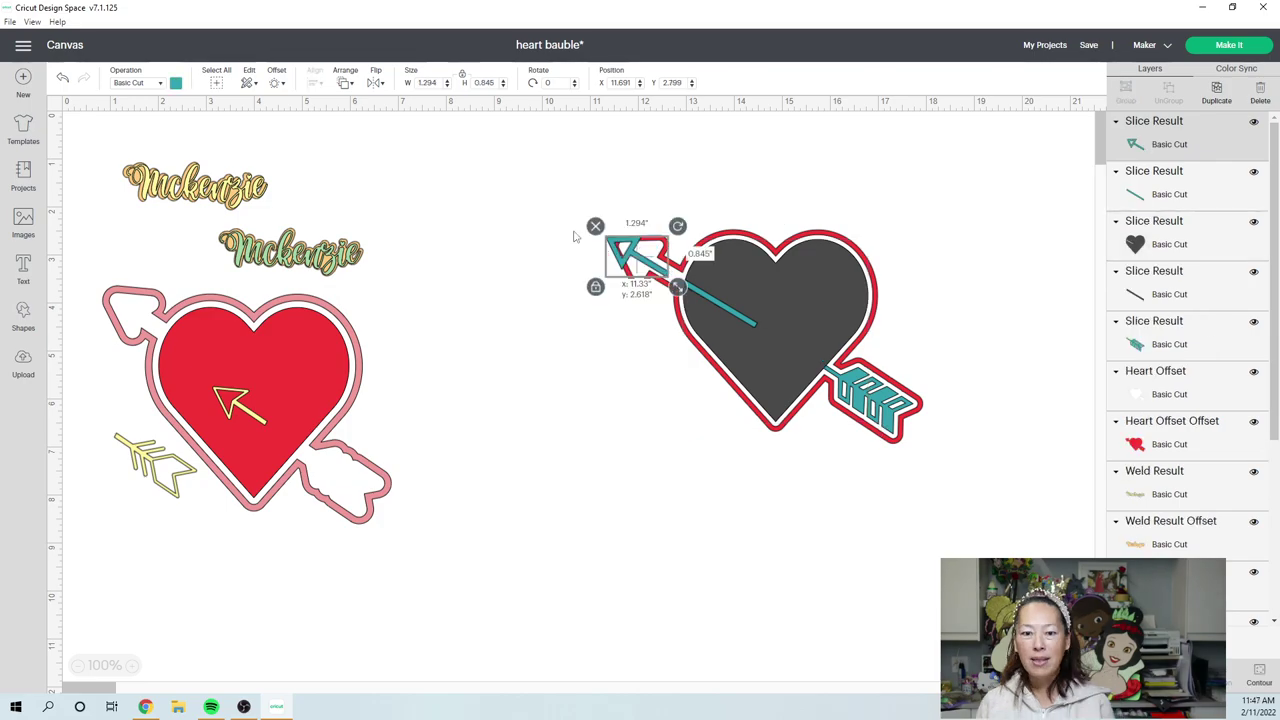
{"action": "left_click_drag", "start_coordinate": [664, 272], "coordinate": [543, 213]}
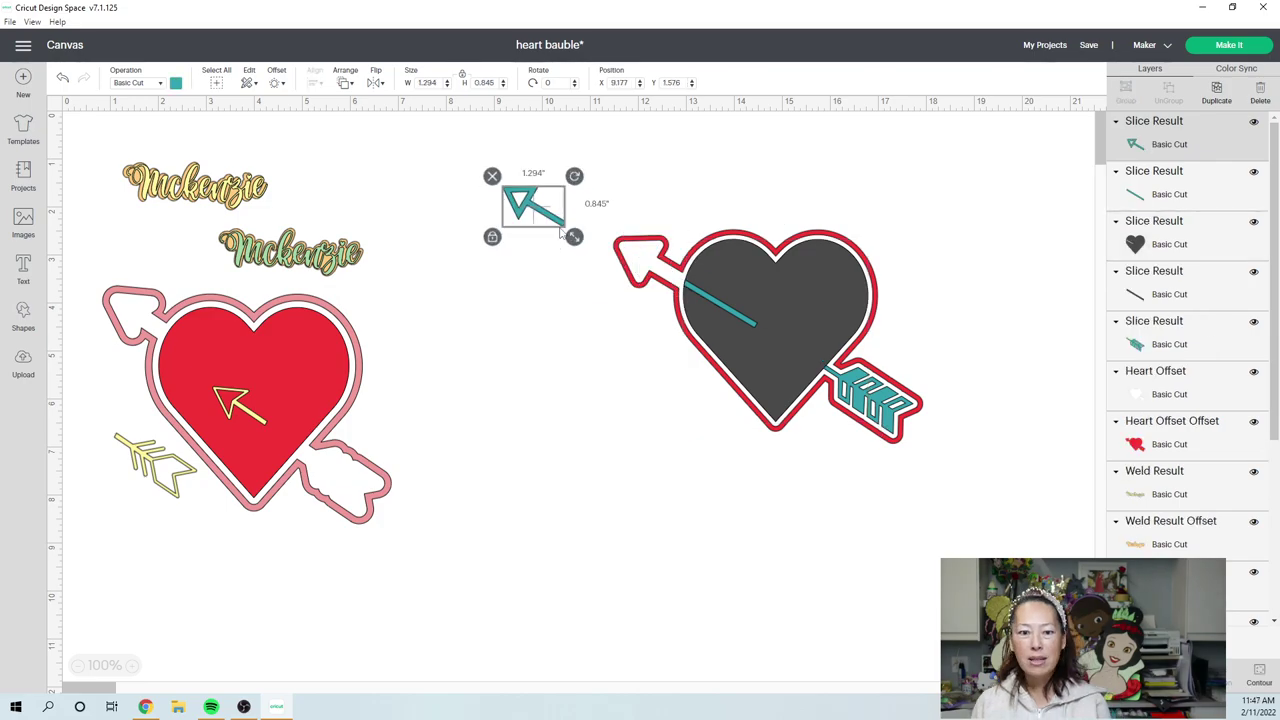
{"action": "left_click", "coordinate": [852, 338]}
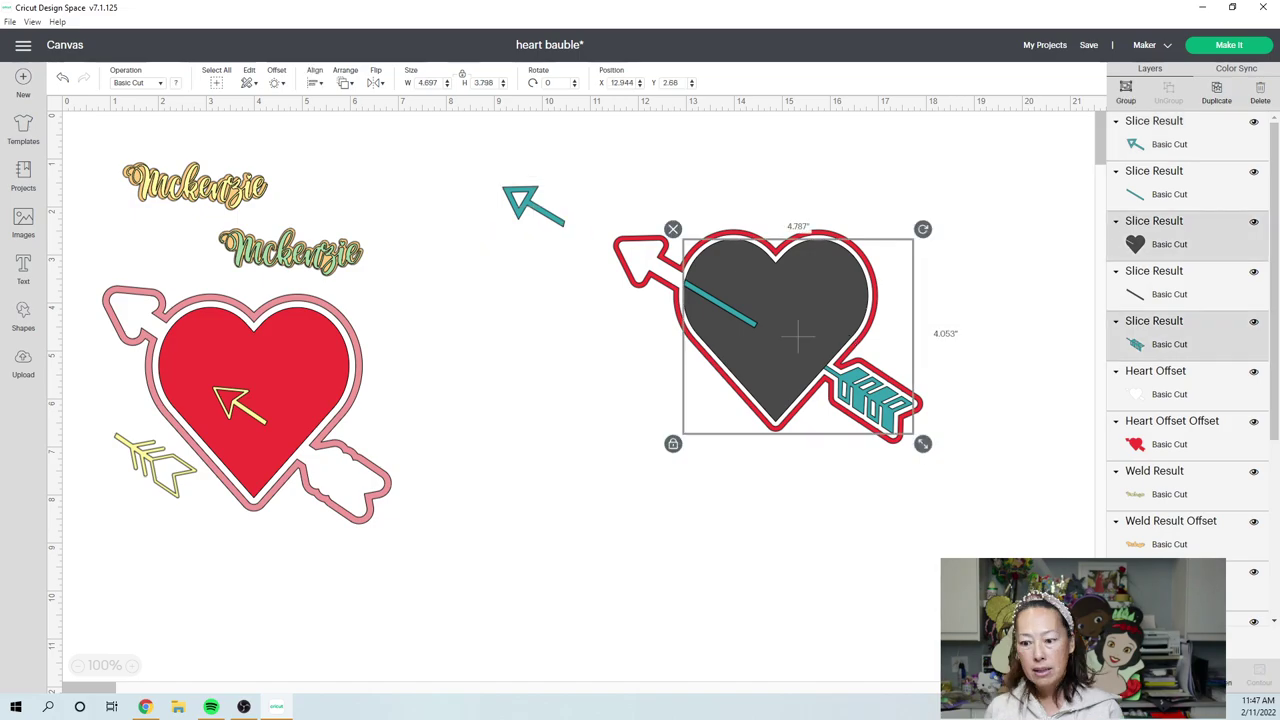
{"action": "left_click", "coordinate": [775, 537]}
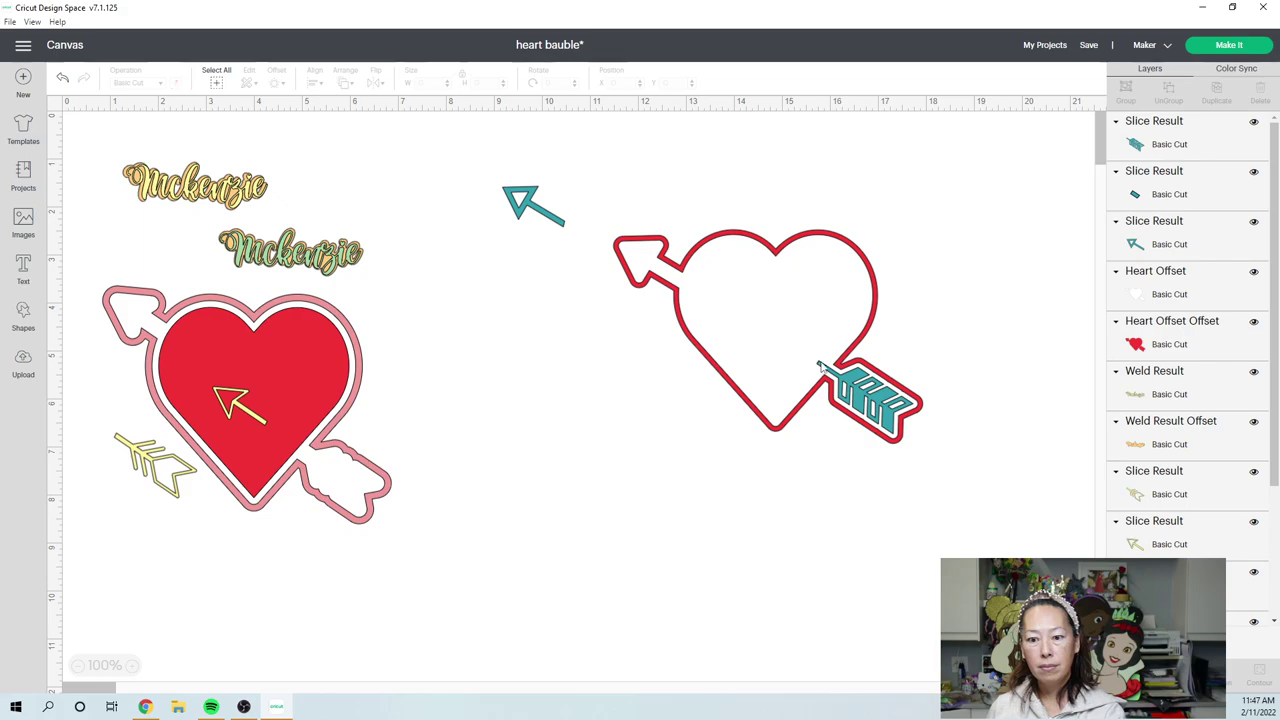
Select the teal feather tail and undo to rejoin it with the arrowhead.
{"action": "left_click", "coordinate": [870, 405]}
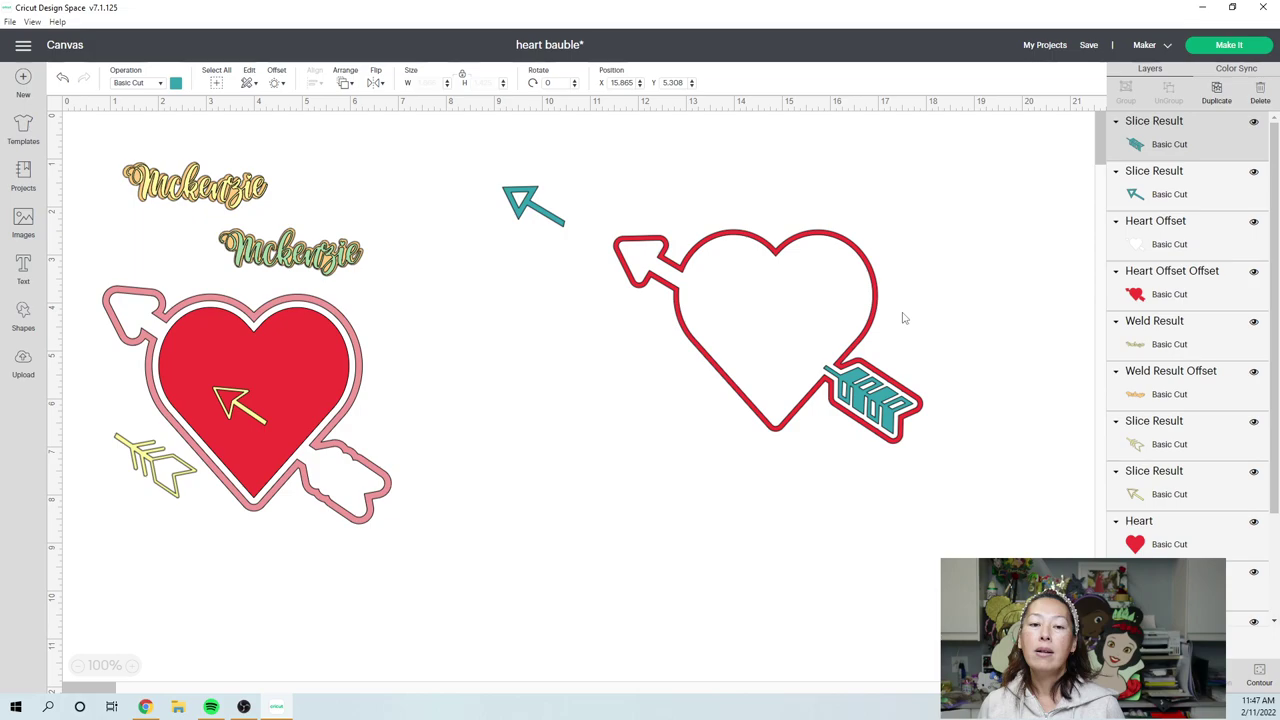
{"action": "key", "text": "ctrl+z"}
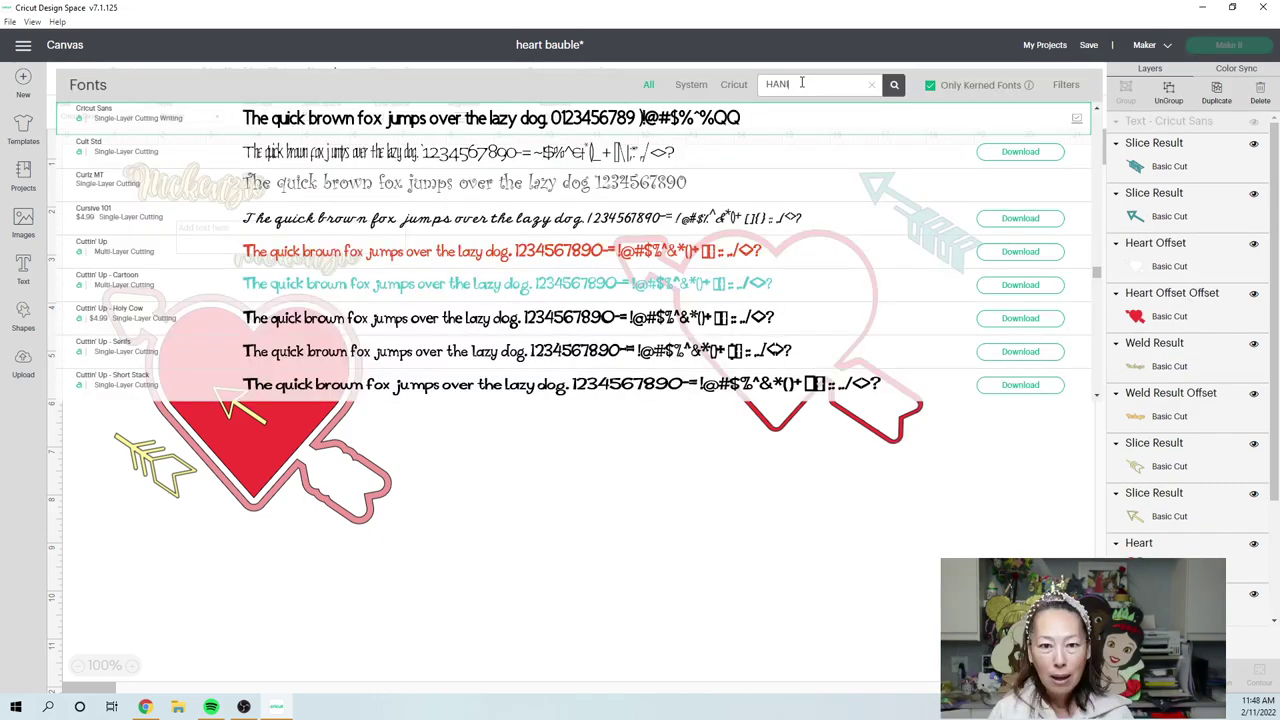
Search the font list for Haniberryku by typing 'IBER'.
{"action": "type", "text": "IBER"}
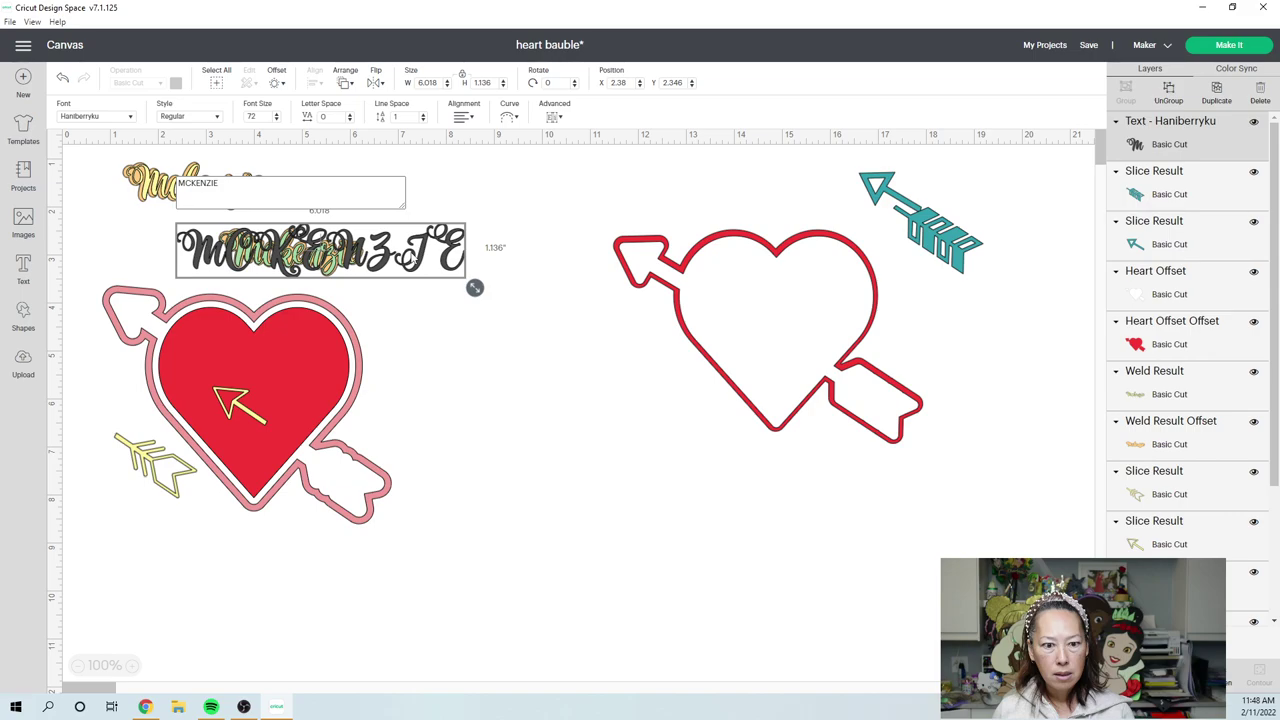
Apply a 0.10-inch welded offset around the cursive name text.
{"action": "left_click", "coordinate": [277, 84]}
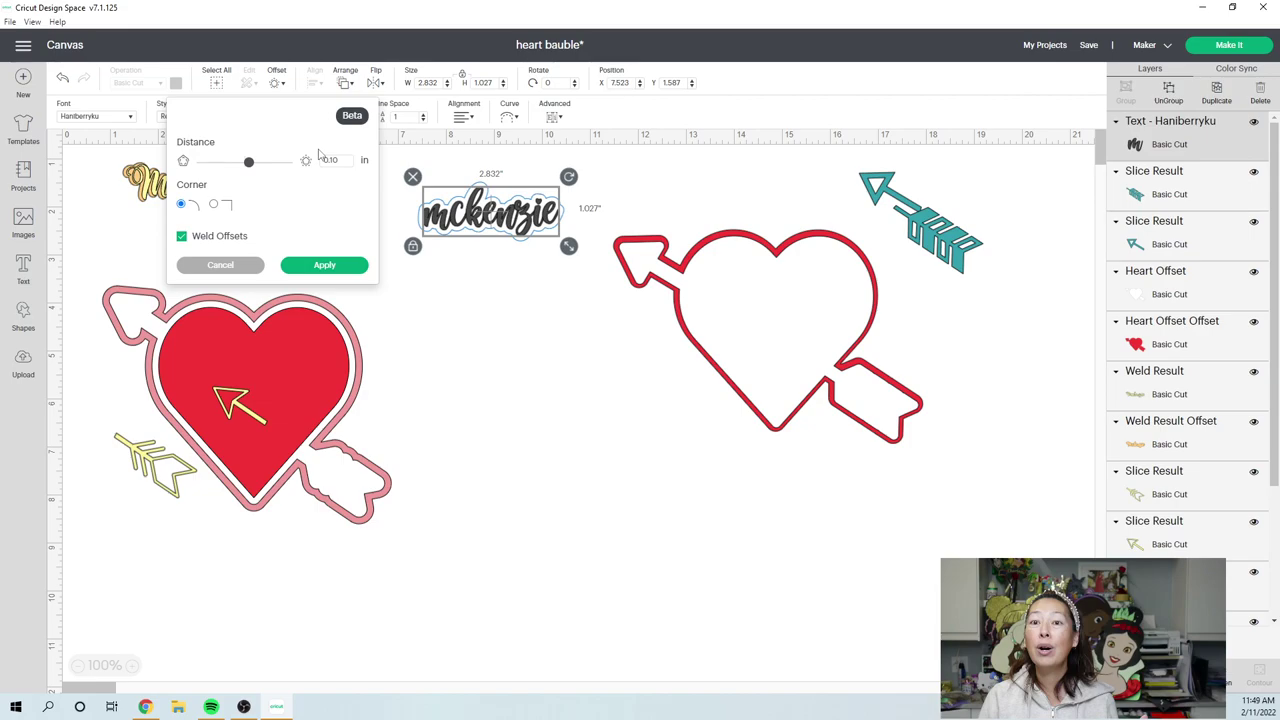
{"action": "left_click", "coordinate": [324, 264]}
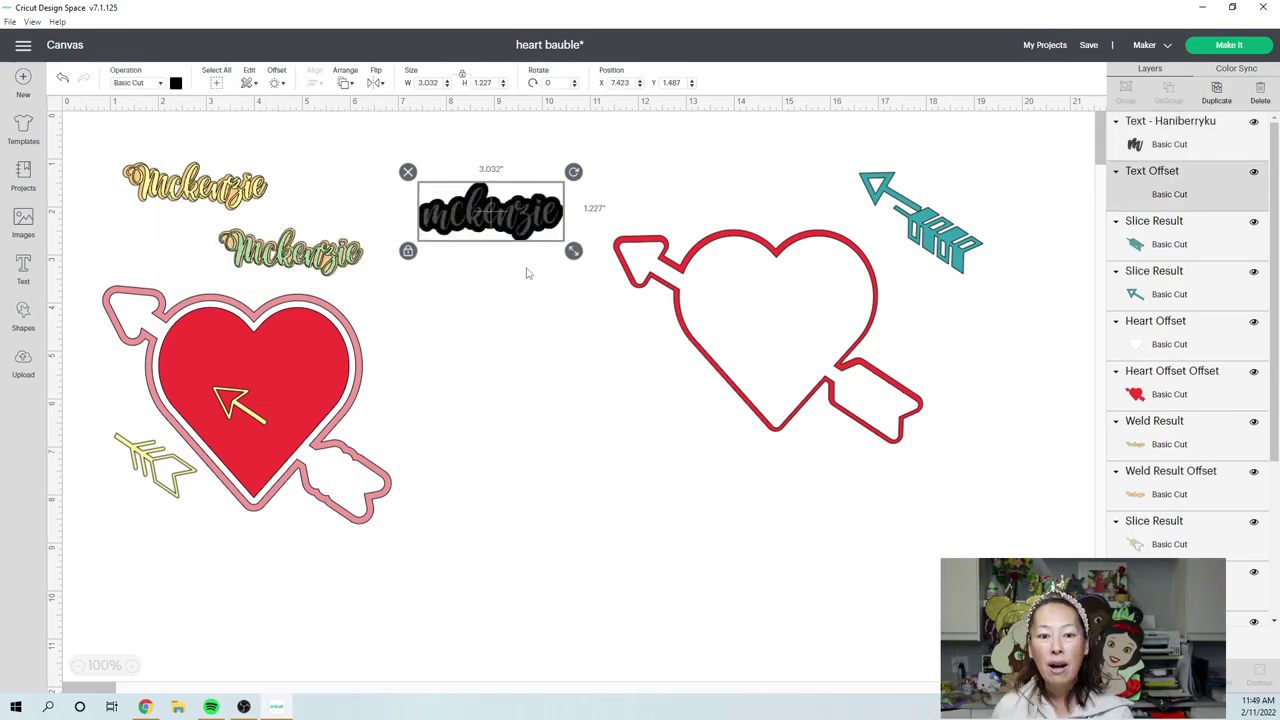
Add the name text to the Text Offset selection so both move together.
{"action": "left_click", "coordinate": [531, 243], "text": "shift"}
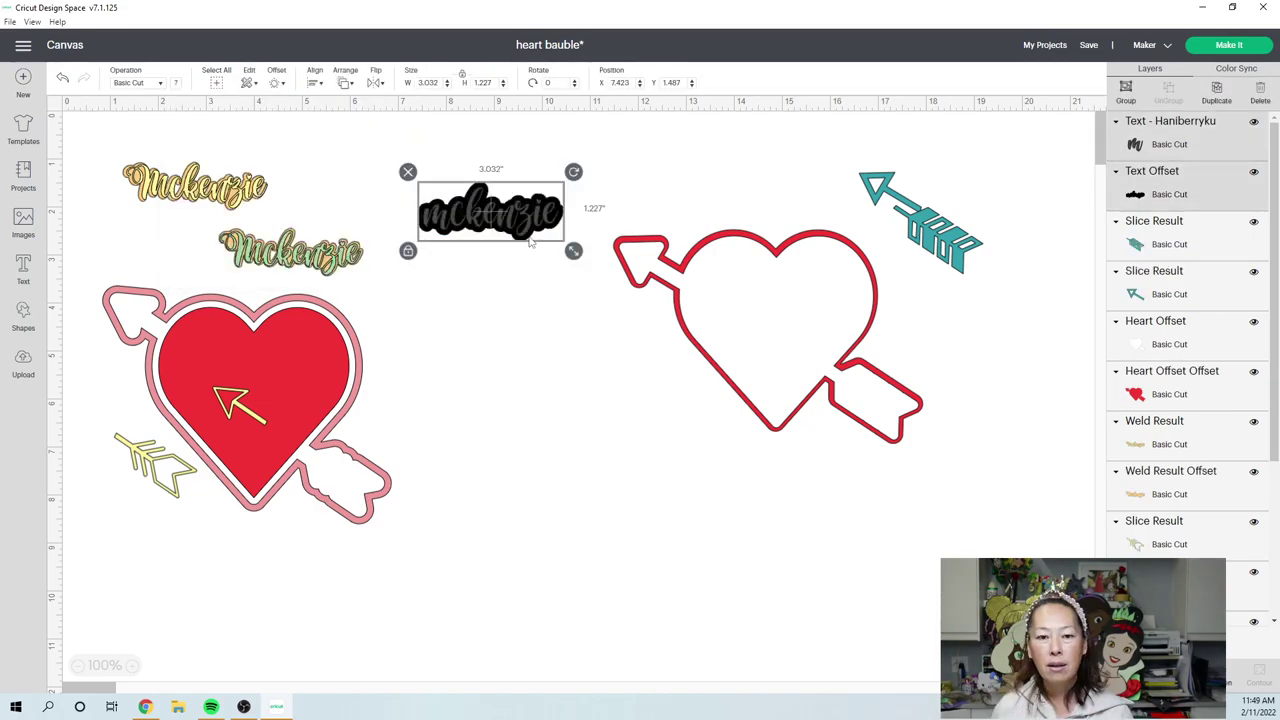